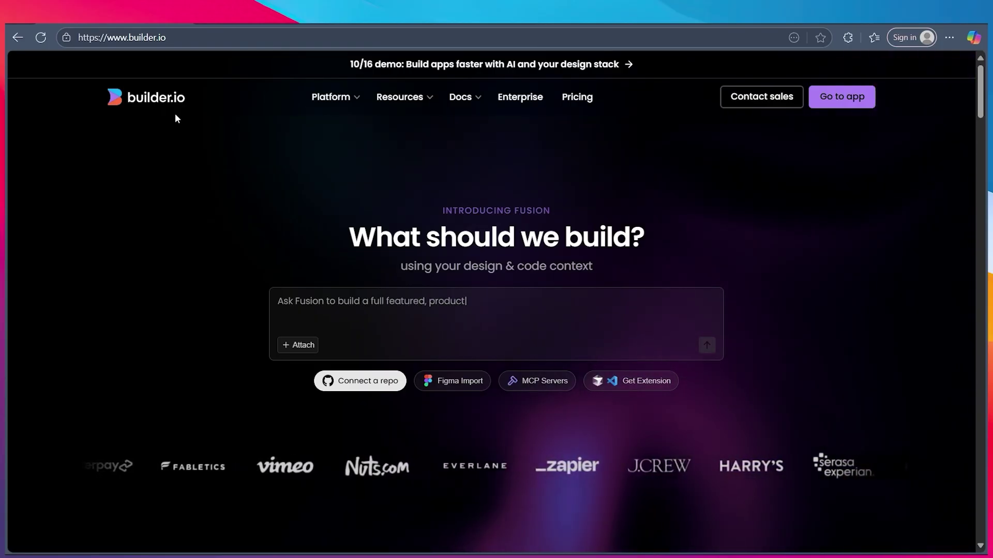
Scroll down the builder.io homepage to the 'Integration points for any use case' section.
{"action": "scroll", "coordinate": [175, 164], "scroll_direction": "down", "scroll_amount": 5}
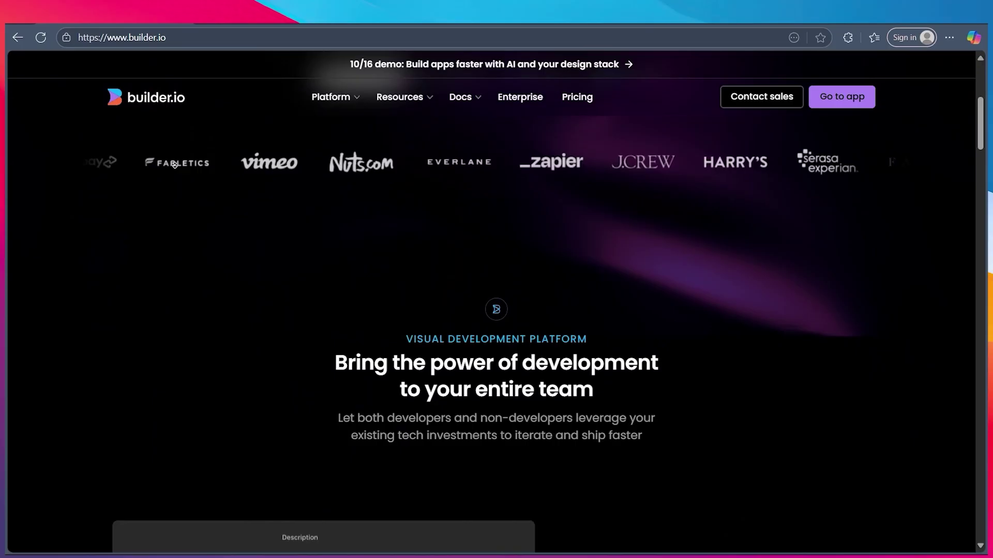
{"action": "scroll", "coordinate": [175, 165], "scroll_direction": "down", "scroll_amount": 9}
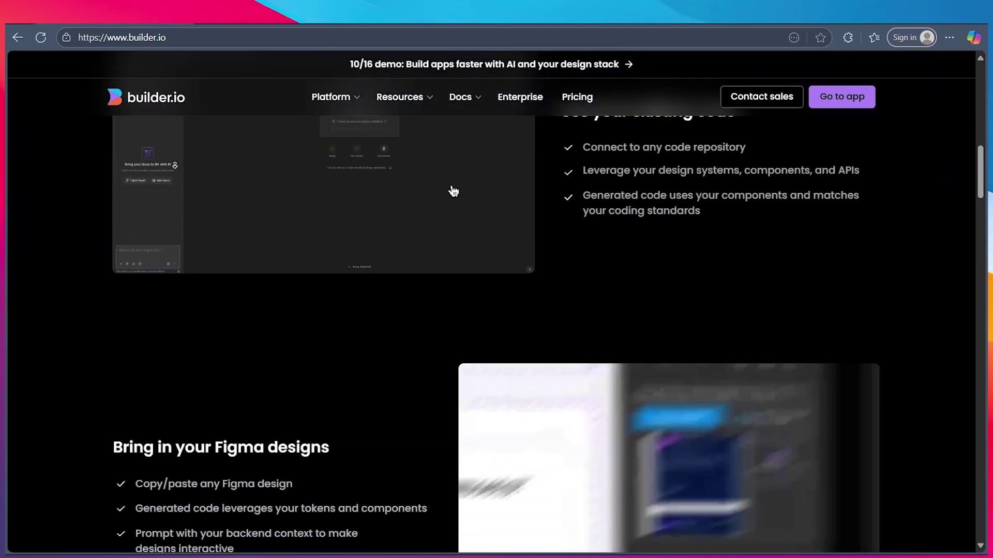
{"action": "scroll", "coordinate": [174, 164], "scroll_direction": "down", "scroll_amount": 9}
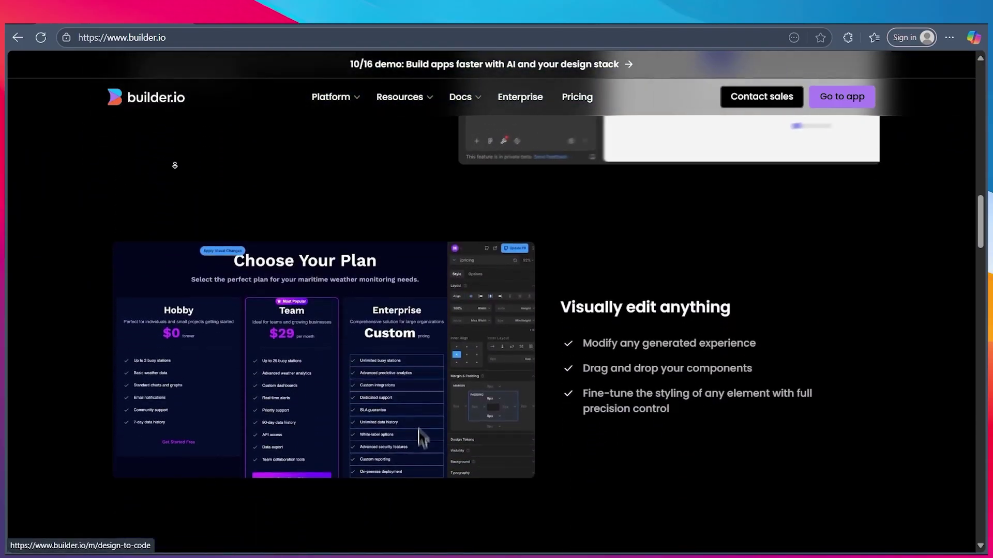
{"action": "scroll", "coordinate": [175, 165], "scroll_direction": "down", "scroll_amount": 8}
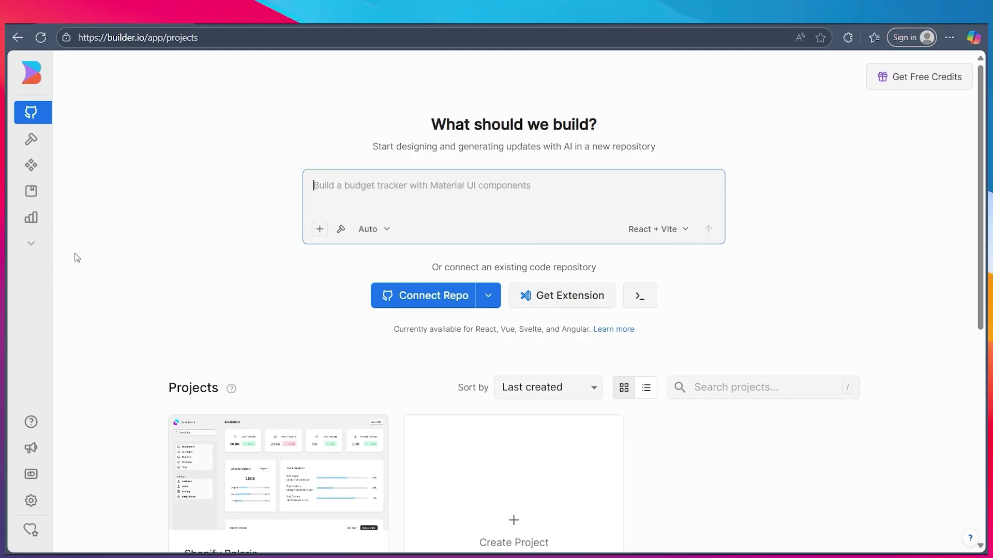
Go to the app's Projects page, scroll through it, and focus the 'What should we build?' prompt box.
{"action": "left_click", "coordinate": [100, 210]}
{"action": "scroll", "coordinate": [91, 323], "scroll_direction": "down", "scroll_amount": 1}
{"action": "scroll", "coordinate": [91, 323], "scroll_direction": "up", "scroll_amount": 1}
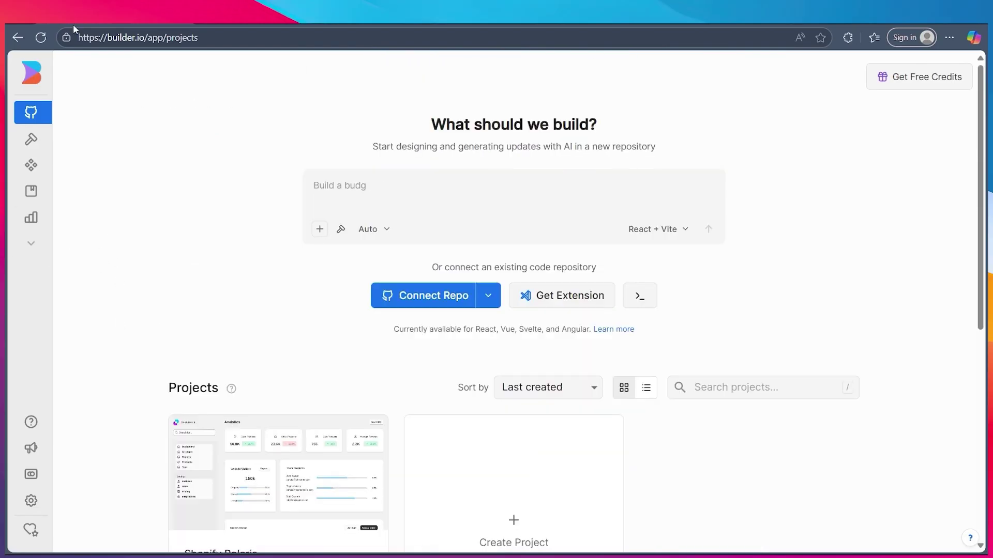
{"action": "scroll", "coordinate": [57, 239], "scroll_direction": "down", "scroll_amount": 8}
{"action": "scroll", "coordinate": [72, 259], "scroll_direction": "up", "scroll_amount": 8}
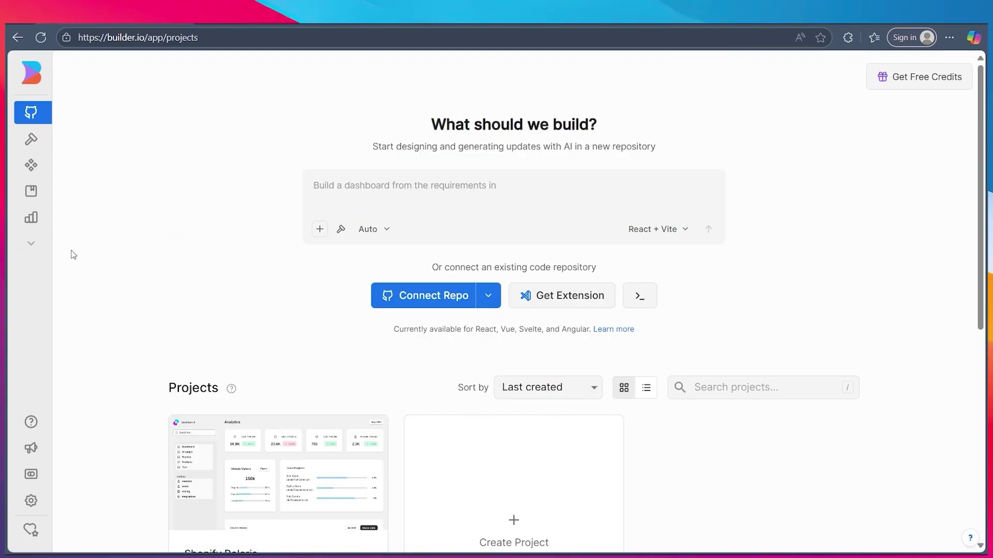
{"action": "left_click", "coordinate": [317, 193]}
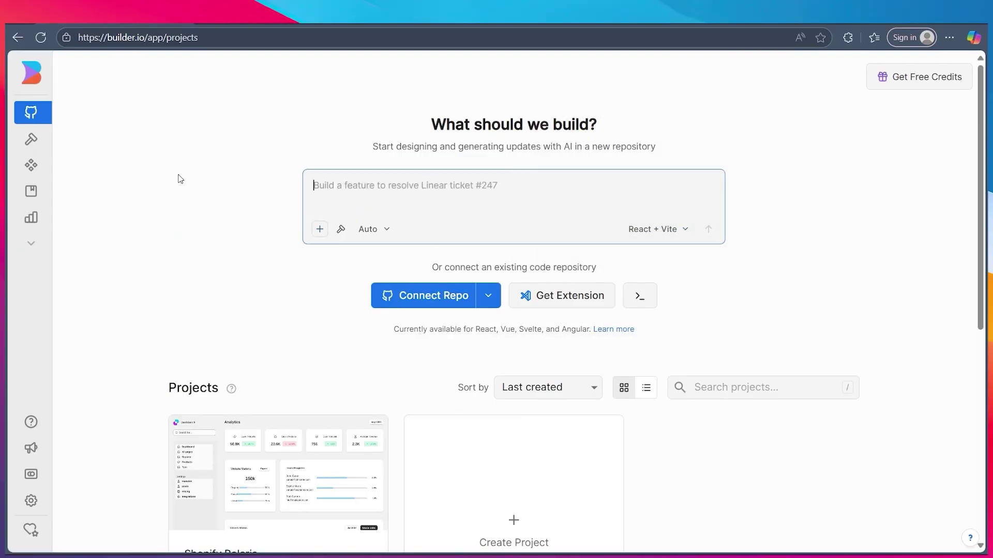
Browse the MCP Servers and Design System Intelligence pages.
{"action": "mouse_move", "coordinate": [29, 257]}
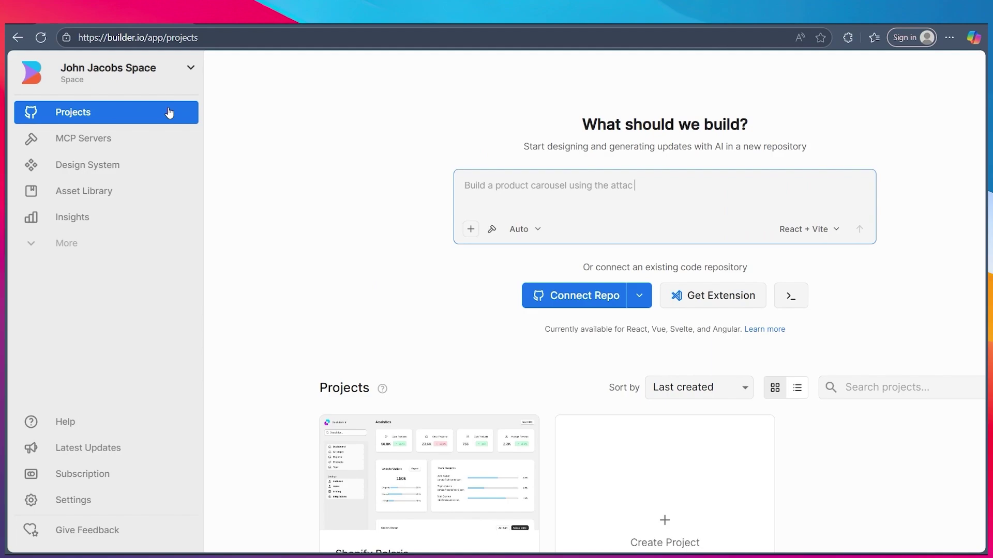
{"action": "left_click", "coordinate": [66, 148]}
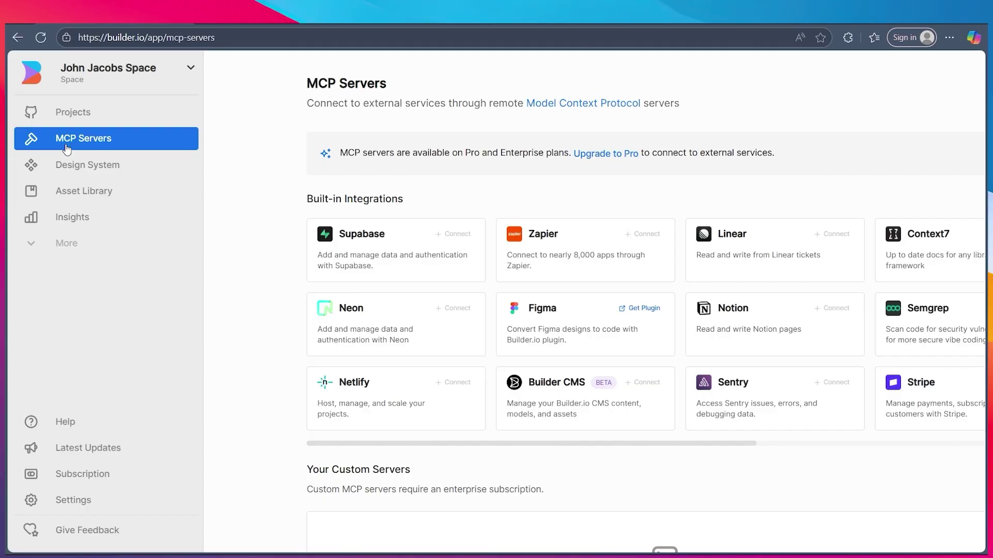
{"action": "left_click", "coordinate": [69, 165]}
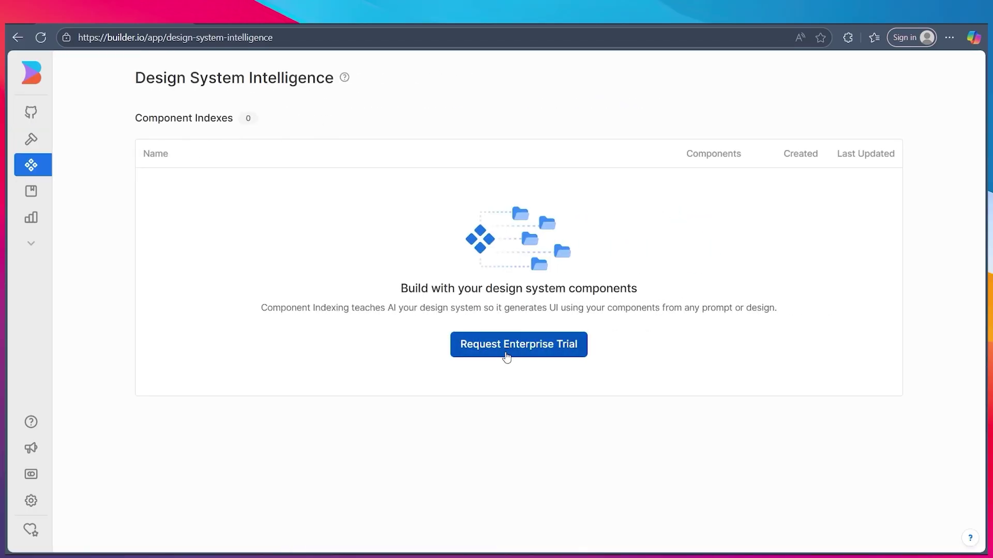
View the Asset Library, then Space Insights, revealing the extra Content and Models sections.
{"action": "mouse_move", "coordinate": [7, 163]}
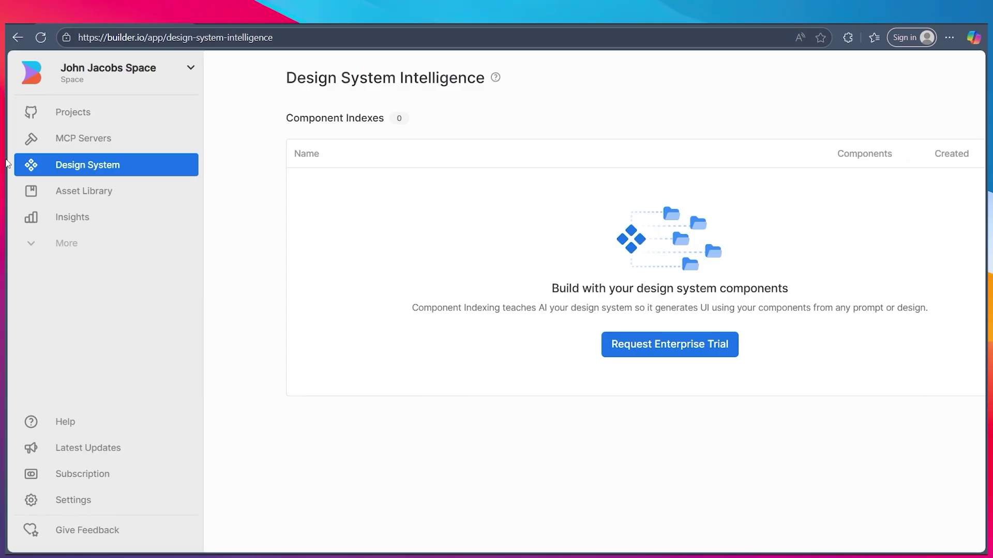
{"action": "left_click", "coordinate": [64, 196]}
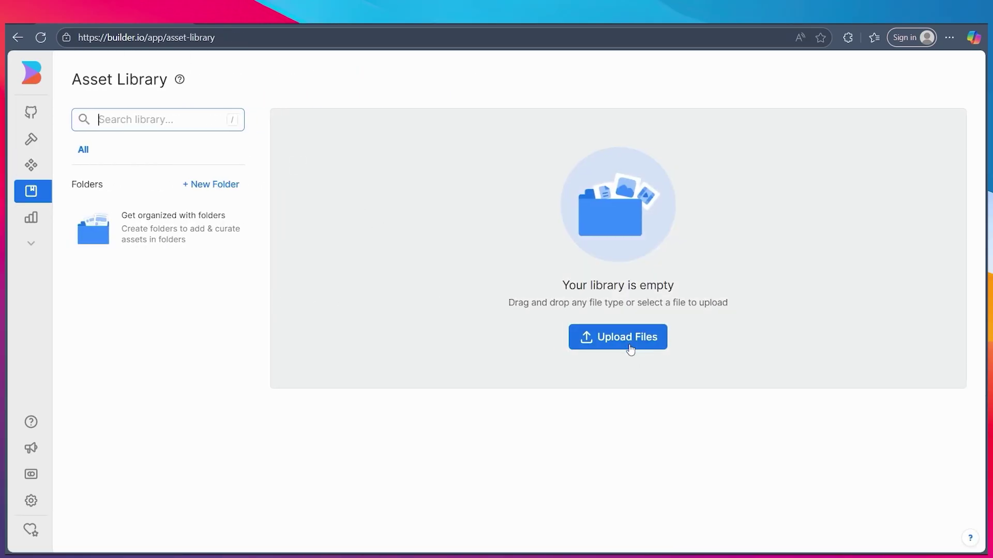
{"action": "mouse_move", "coordinate": [6, 229]}
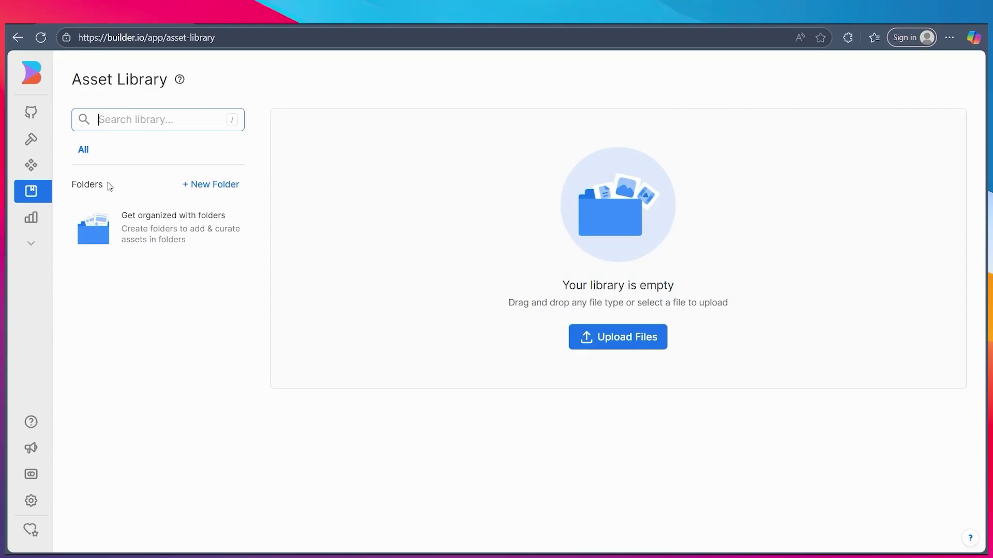
{"action": "mouse_move", "coordinate": [31, 168]}
{"action": "left_click", "coordinate": [62, 218]}
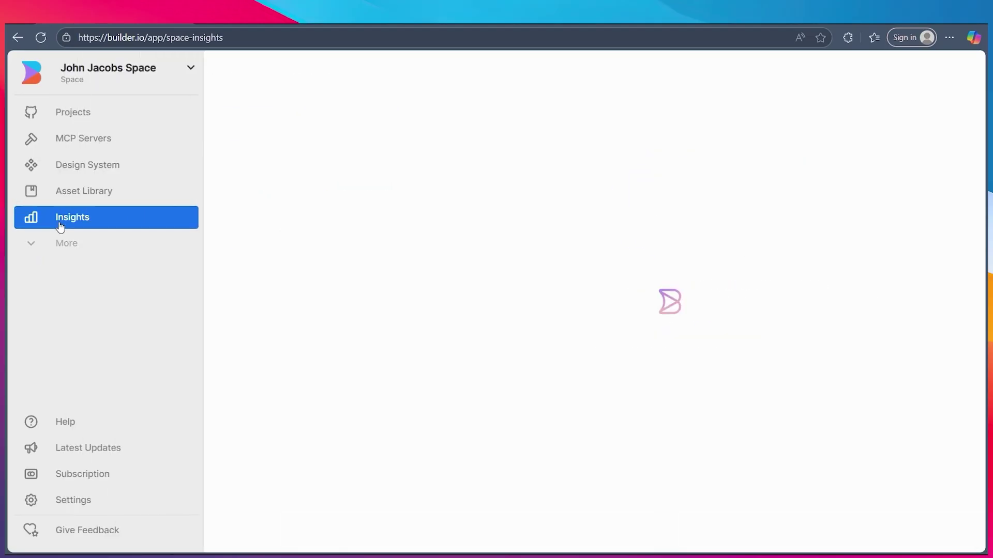
{"action": "left_click", "coordinate": [36, 249]}
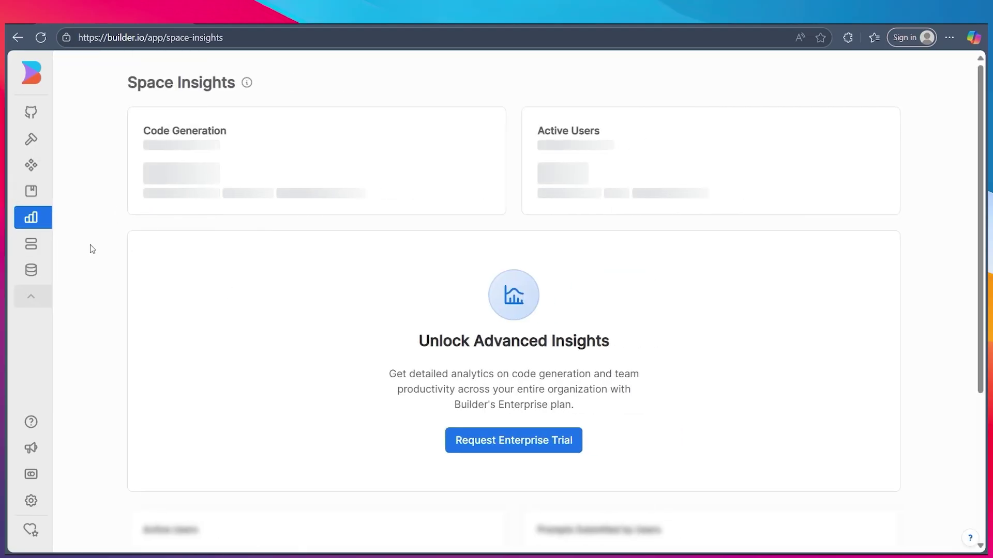
{"action": "mouse_move", "coordinate": [20, 257]}
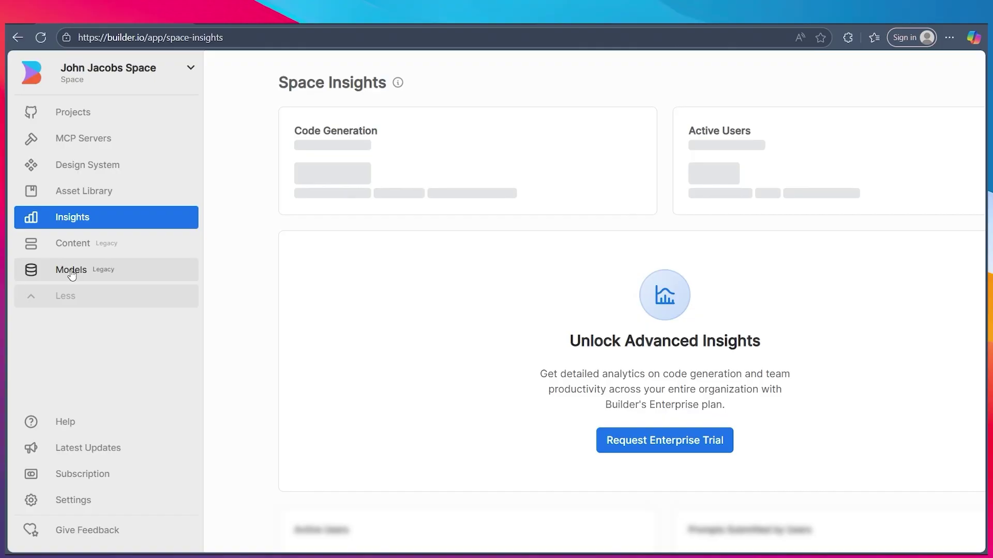
Back on Projects, submit the prompt 'Create a website for analytics' with the Auto model kept.
{"action": "left_click", "coordinate": [67, 115]}
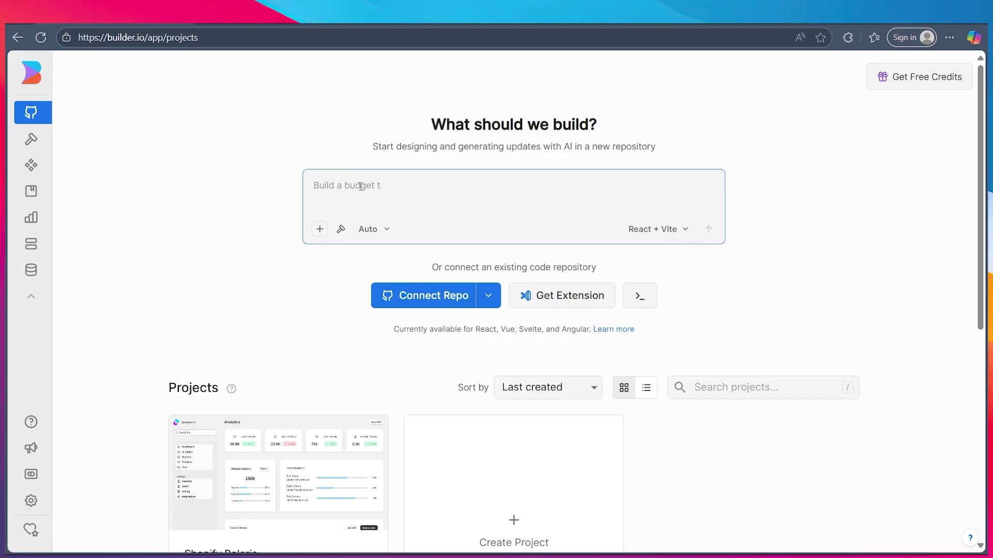
{"action": "left_click", "coordinate": [383, 230]}
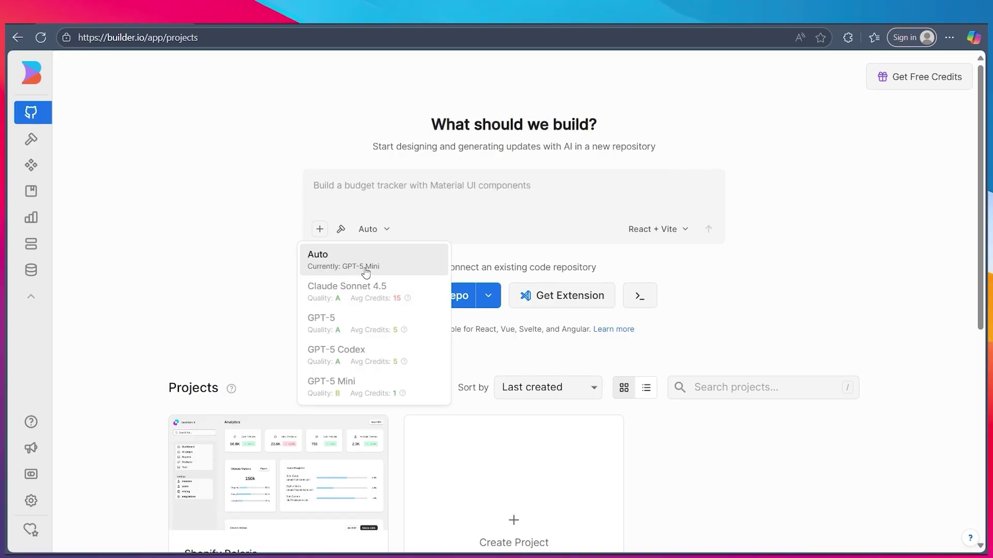
{"action": "left_click", "coordinate": [365, 272]}
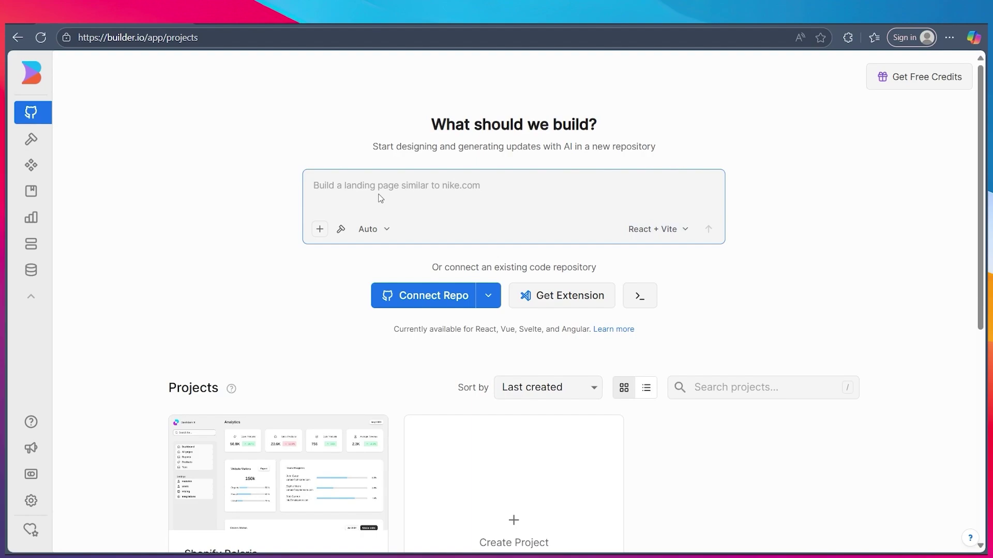
{"action": "type", "text": "Create a website for analytics"}
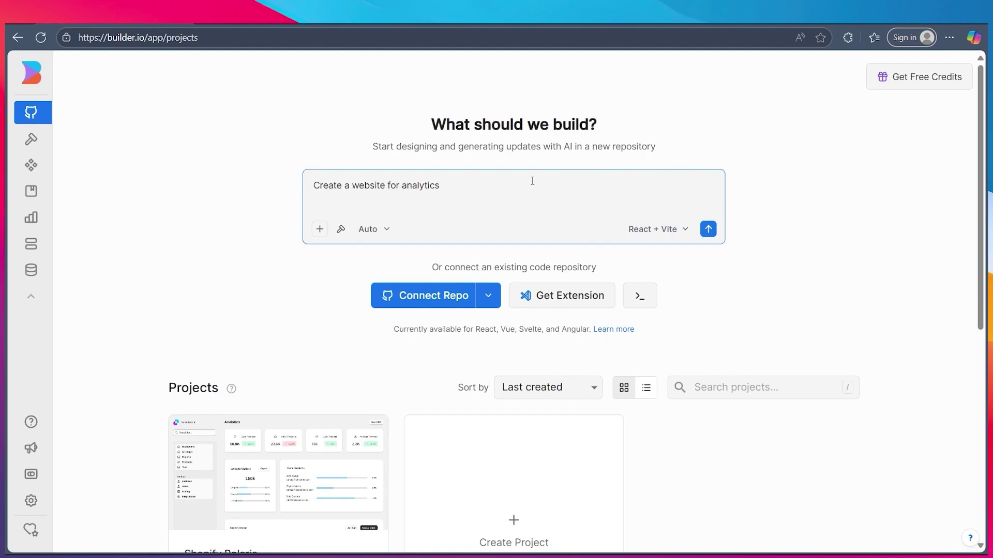
{"action": "left_click", "coordinate": [707, 230]}
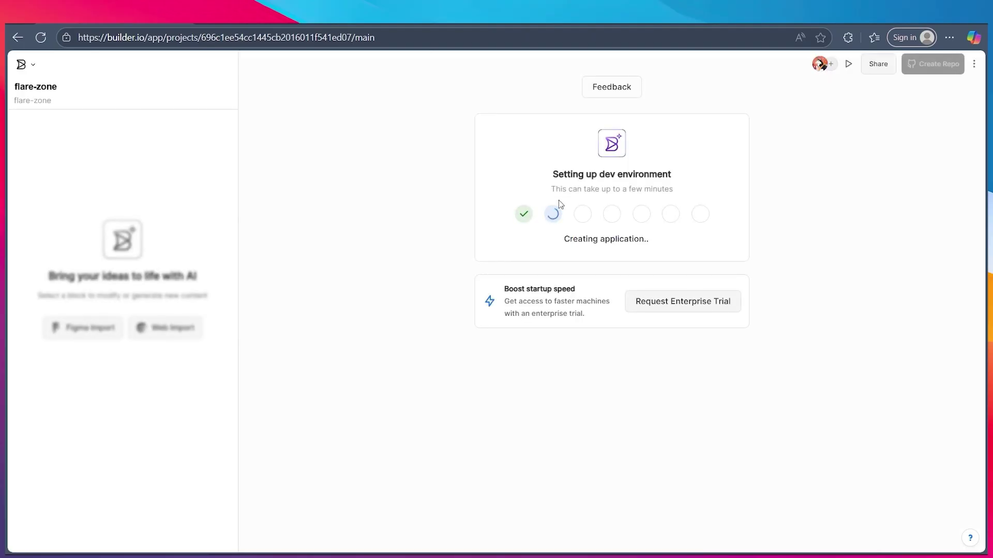
Highlight a line of text in the Shopify Polaris project view, then clear the selection.
{"action": "left_click_drag", "start_coordinate": [561, 178], "coordinate": [762, 181]}
{"action": "left_click", "coordinate": [544, 177]}
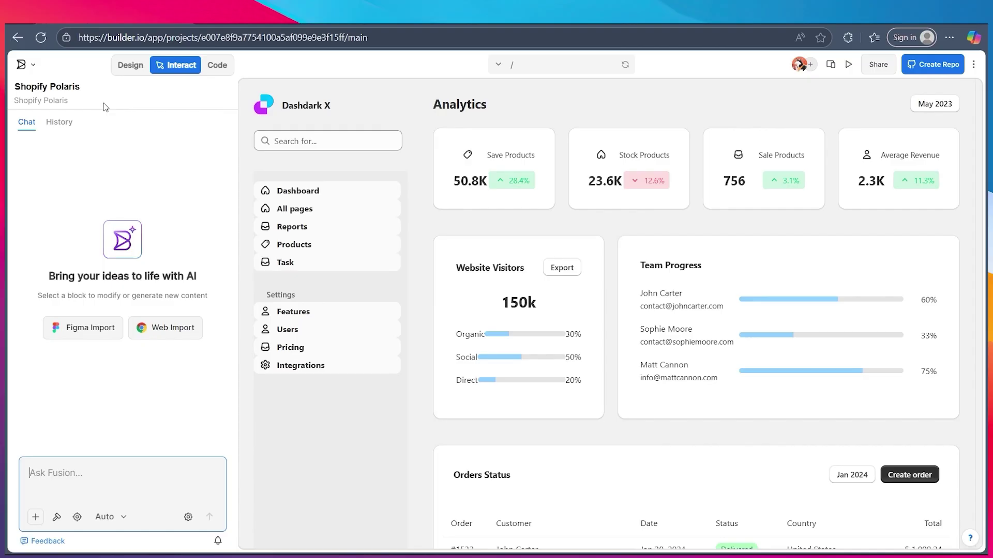
In the visual editor, look at the layer tree, then select the Dashdark X brand text.
{"action": "left_click", "coordinate": [136, 65]}
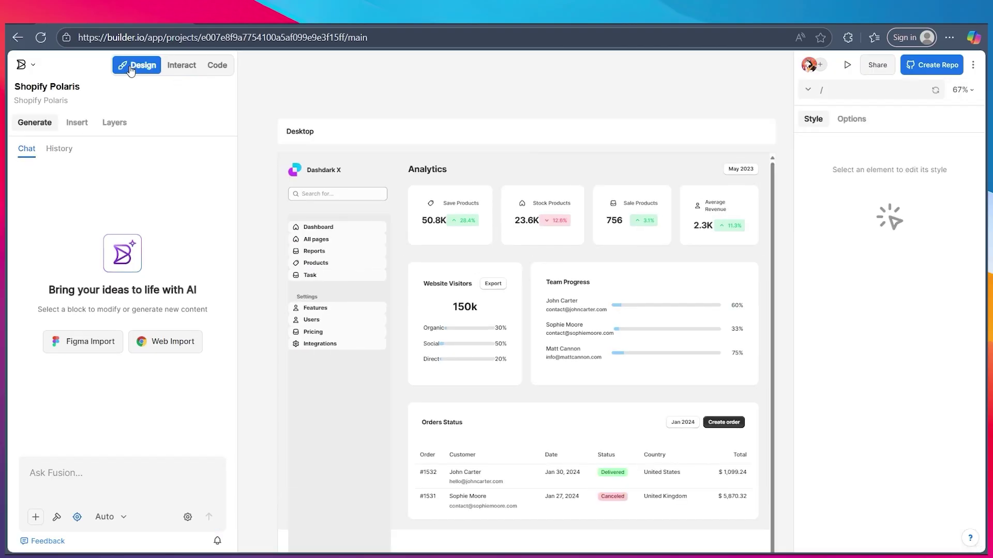
{"action": "left_click", "coordinate": [117, 123]}
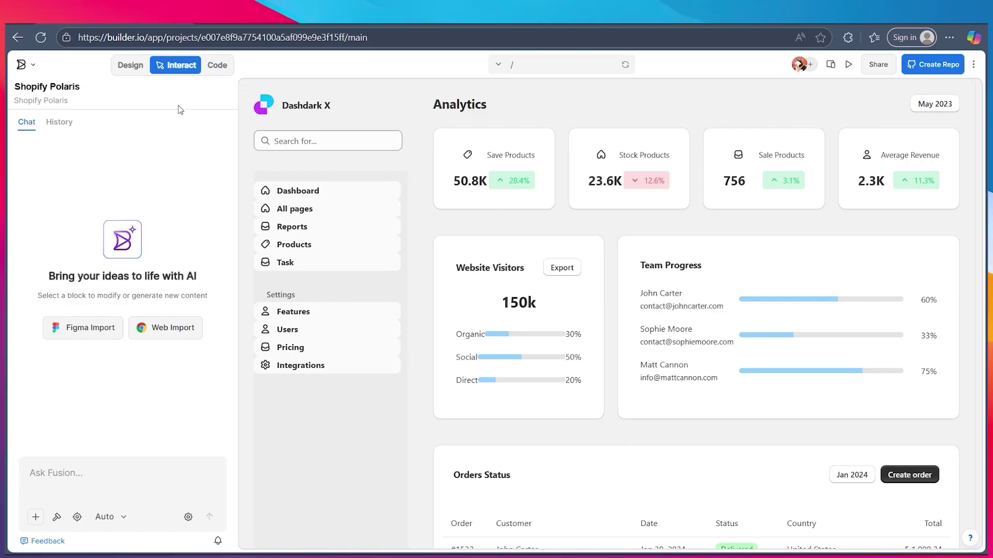
{"action": "left_click", "coordinate": [130, 65]}
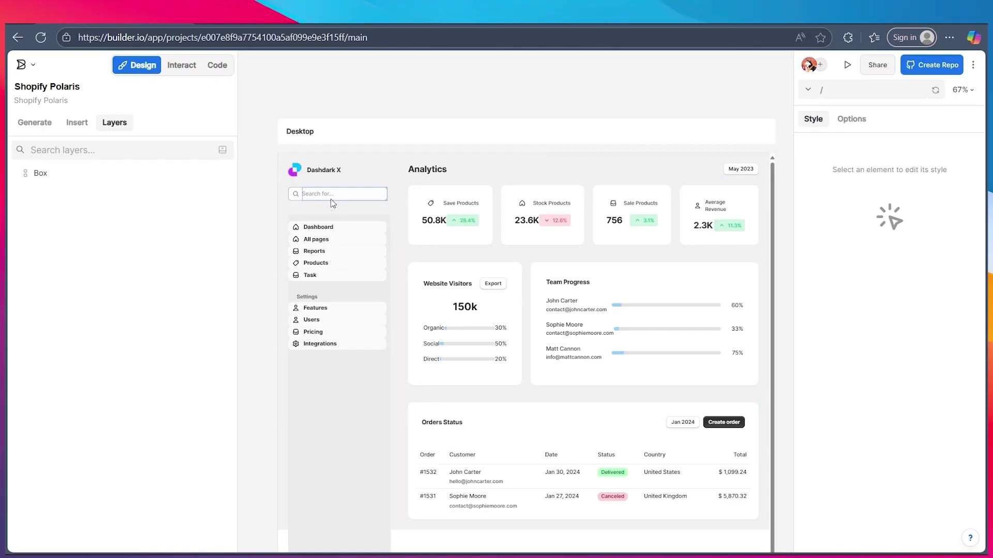
{"action": "left_click", "coordinate": [332, 171]}
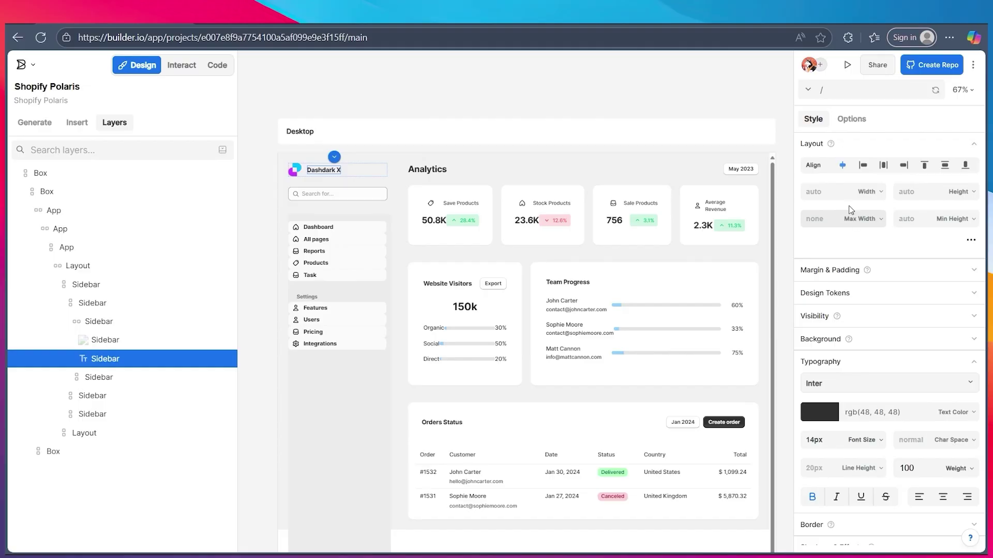
Set the Analytics heading font size to 36px and centre it horizontally and vertically.
{"action": "left_click", "coordinate": [434, 176]}
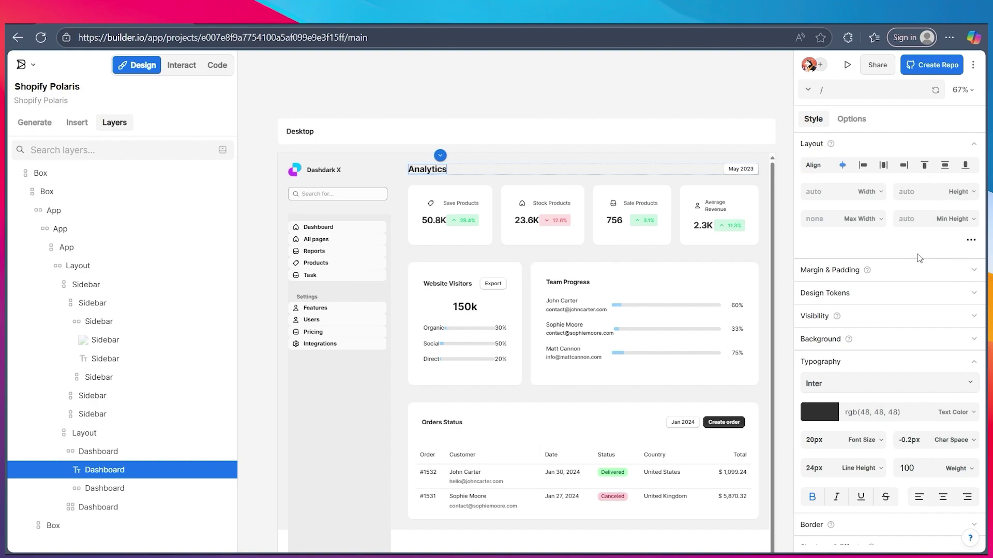
{"action": "scroll", "coordinate": [877, 348], "scroll_direction": "down", "scroll_amount": 3}
{"action": "left_click_drag", "start_coordinate": [812, 382], "coordinate": [817, 369]}
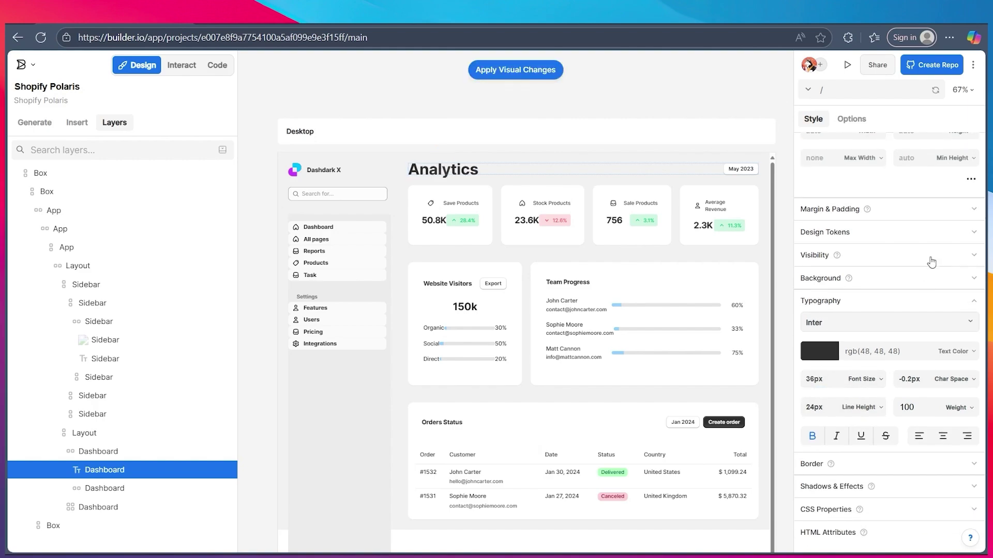
{"action": "scroll", "coordinate": [928, 253], "scroll_direction": "up", "scroll_amount": 3}
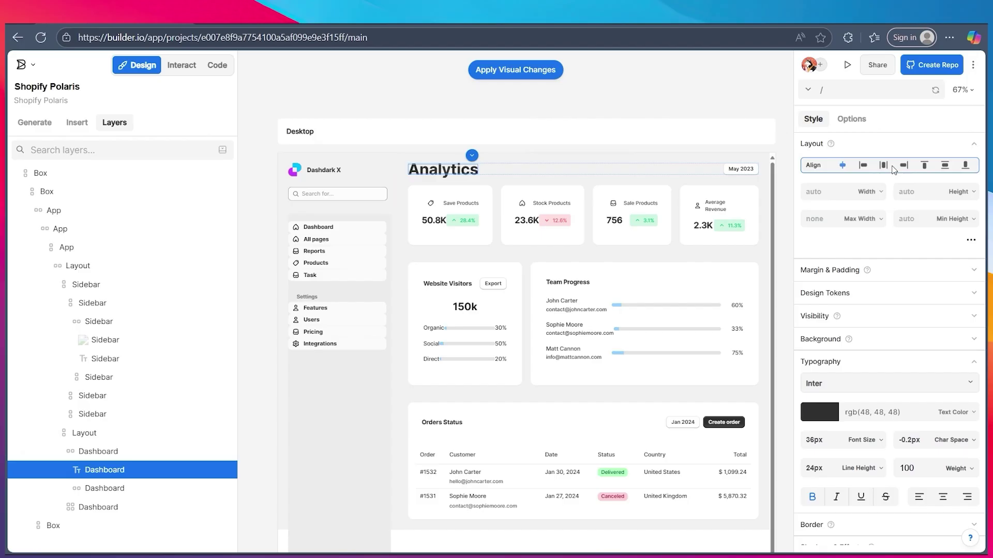
{"action": "left_click", "coordinate": [886, 169]}
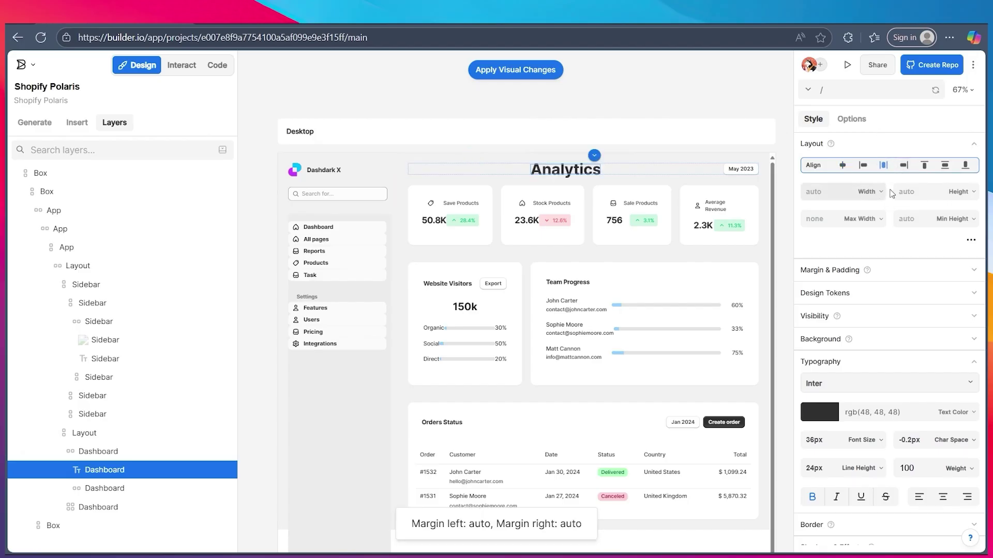
{"action": "left_click", "coordinate": [944, 170]}
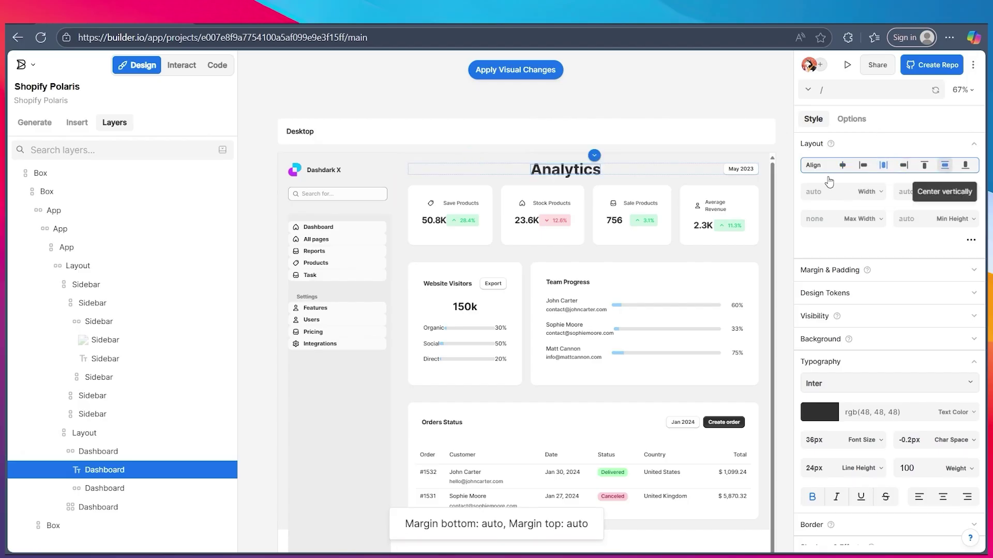
Expand the heading's opacity and shadow settings and nudge a value.
{"action": "scroll", "coordinate": [861, 419], "scroll_direction": "down", "scroll_amount": 5}
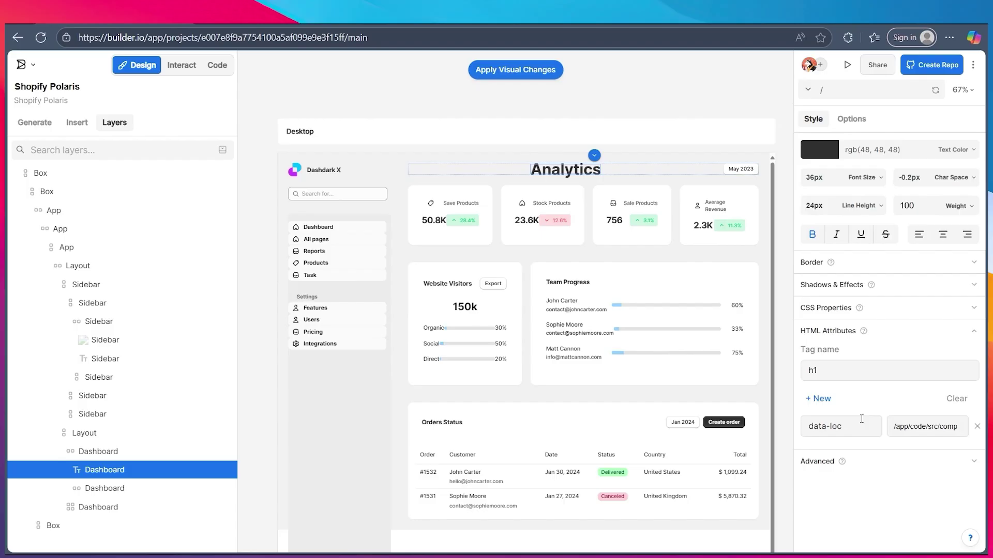
{"action": "left_click", "coordinate": [852, 291]}
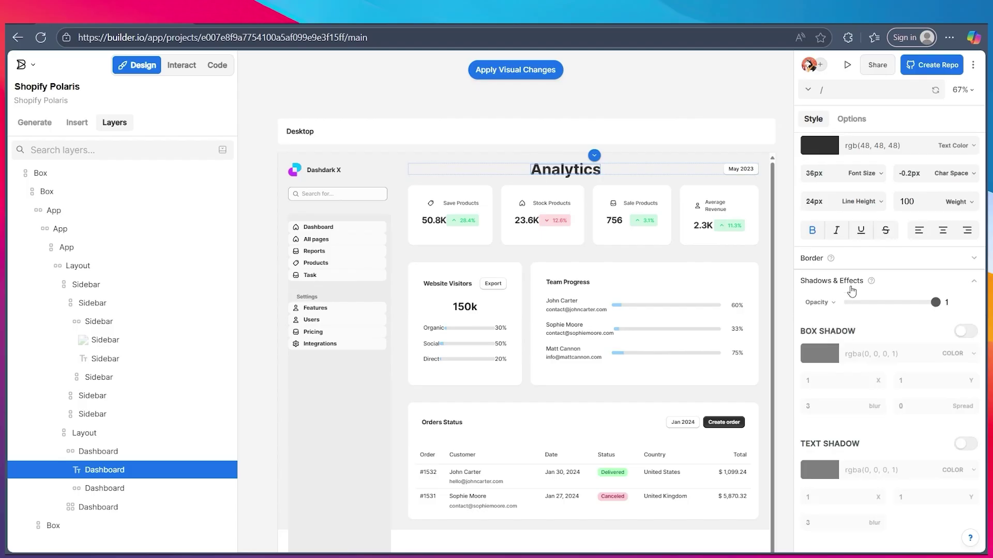
{"action": "mouse_move", "coordinate": [936, 305]}
{"action": "left_mouse_down"}
{"action": "mouse_move", "coordinate": [890, 303]}
{"action": "mouse_move", "coordinate": [936, 303]}
{"action": "left_mouse_up"}
{"action": "scroll", "coordinate": [863, 372], "scroll_direction": "down", "scroll_amount": 2}
{"action": "scroll", "coordinate": [863, 372], "scroll_direction": "down", "scroll_amount": 2}
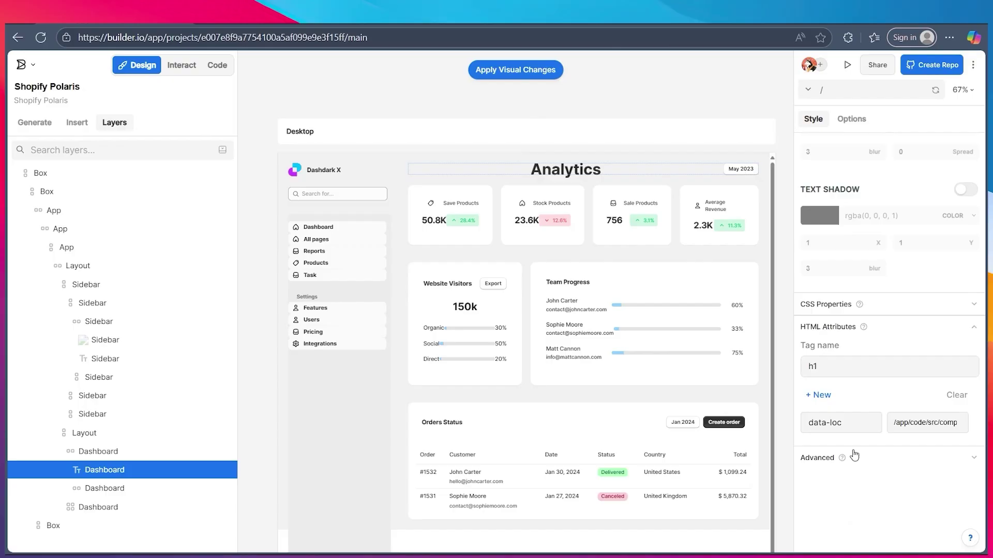
{"action": "scroll", "coordinate": [879, 310], "scroll_direction": "up", "scroll_amount": 5}
Try replacing the heading text with 'Dashboard', then revert it to 'Analytics' and deselect.
{"action": "left_click", "coordinate": [851, 120]}
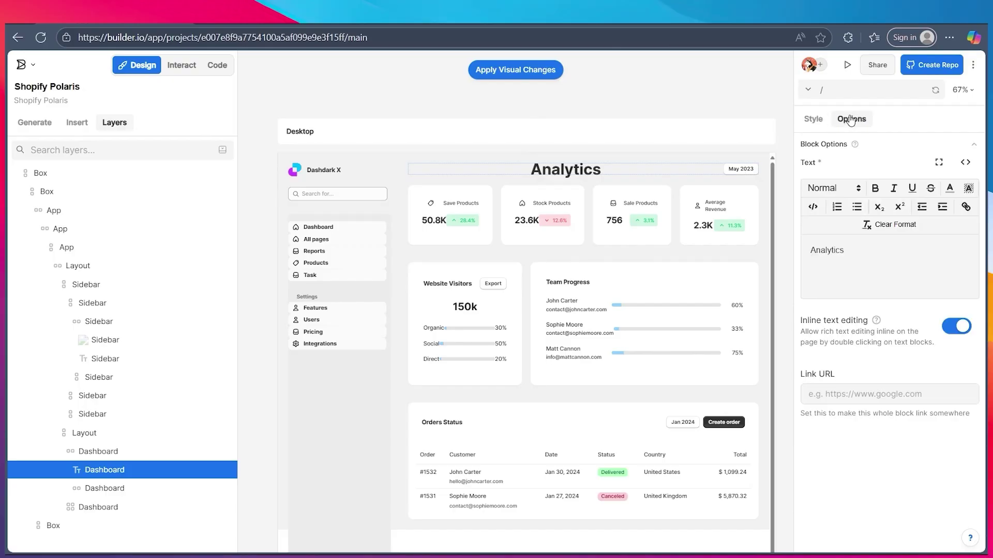
{"action": "left_click_drag", "start_coordinate": [861, 252], "coordinate": [808, 258]}
{"action": "type", "text": "Dashboard"}
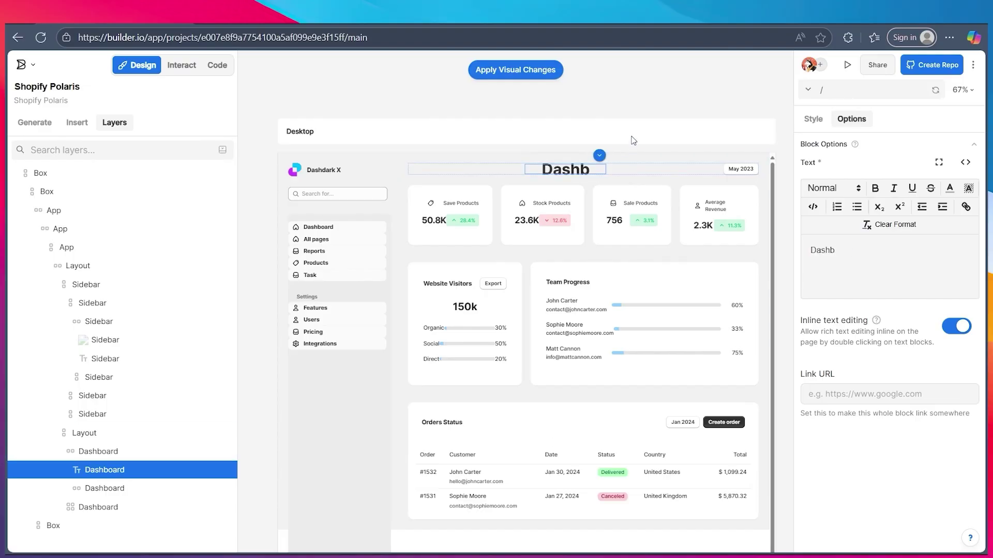
{"action": "key", "text": "ctrl+z"}
{"action": "key", "text": "Escape"}
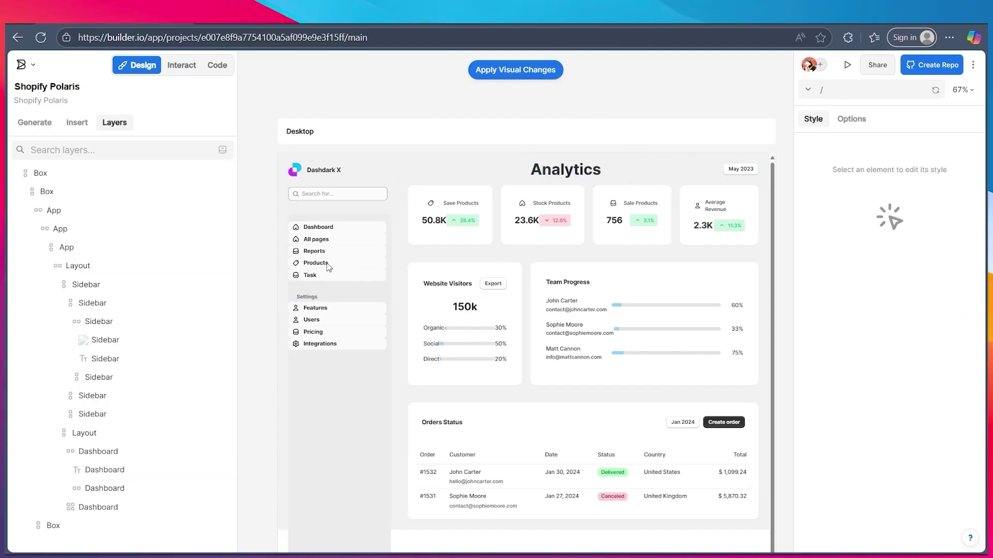
Select the Dashboard sidebar item and restore its text to 'Dashboard' after a stray edit.
{"action": "left_click", "coordinate": [320, 231]}
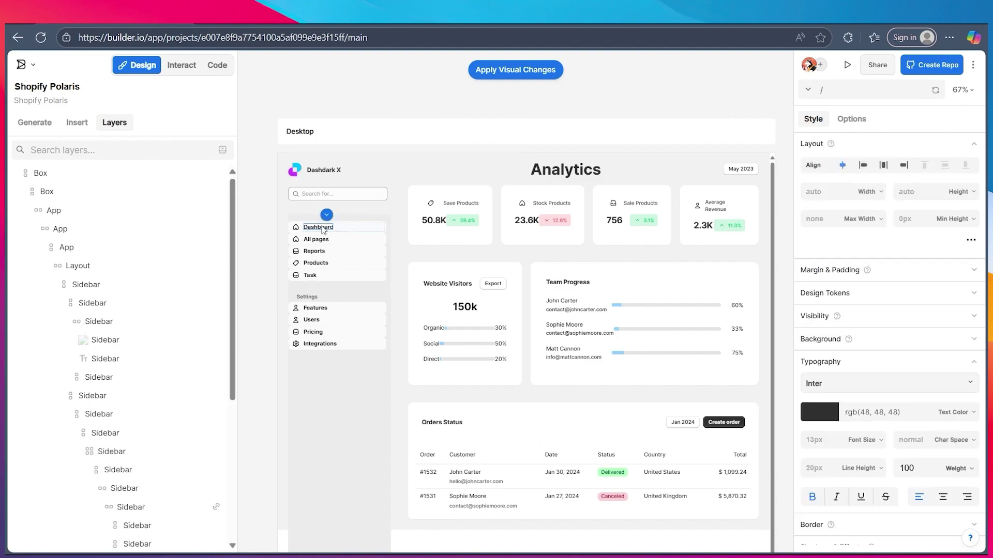
{"action": "left_click", "coordinate": [850, 129]}
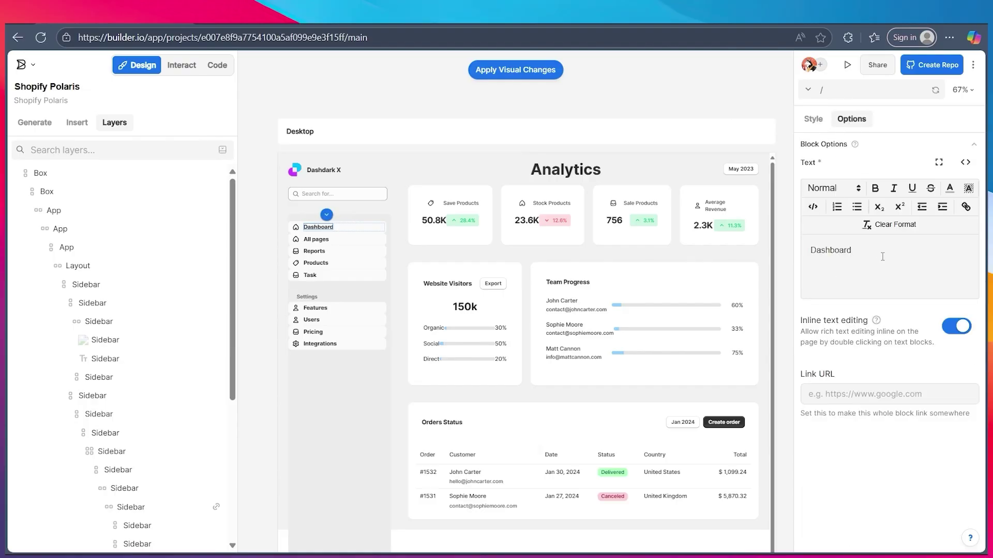
{"action": "type", "text": "ttntntntnt"}
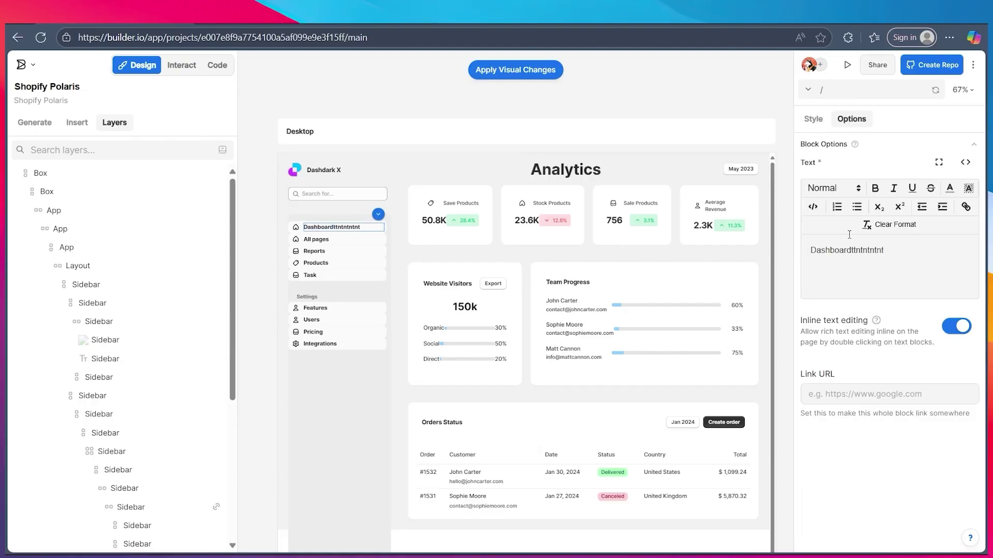
{"action": "key", "text": "ctrl+a"}
{"action": "type", "text": "Dashboard"}
{"action": "left_click", "coordinate": [813, 120]}
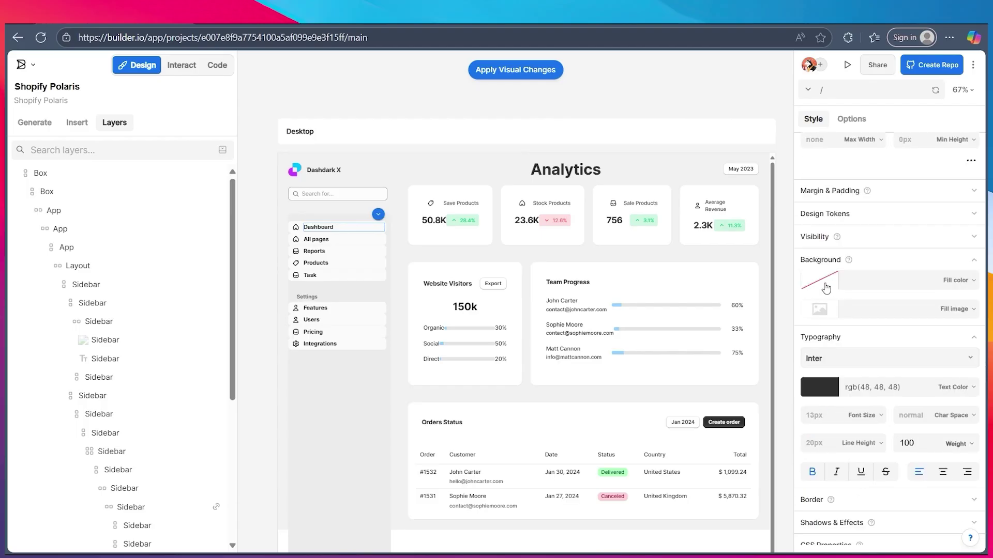
Give the sidebar a red fill colour and the blue stock photo as background image.
{"action": "left_click", "coordinate": [826, 288]}
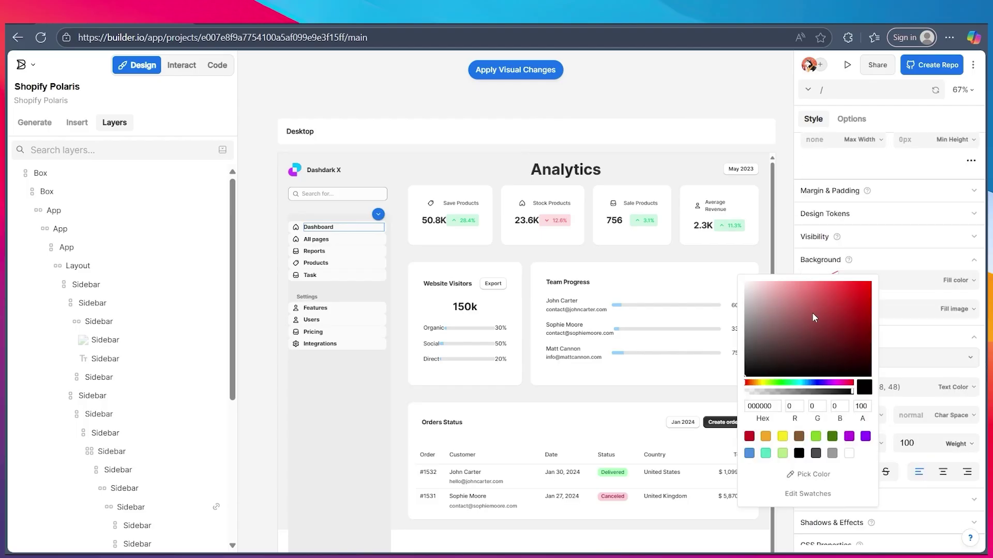
{"action": "left_click", "coordinate": [823, 457]}
{"action": "left_click_drag", "start_coordinate": [759, 370], "coordinate": [770, 332]}
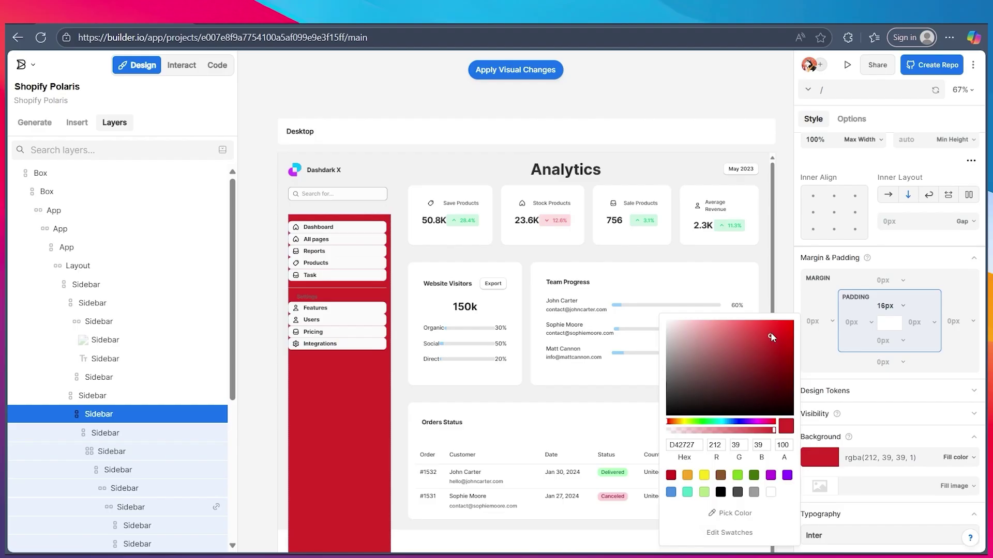
{"action": "left_click", "coordinate": [834, 468]}
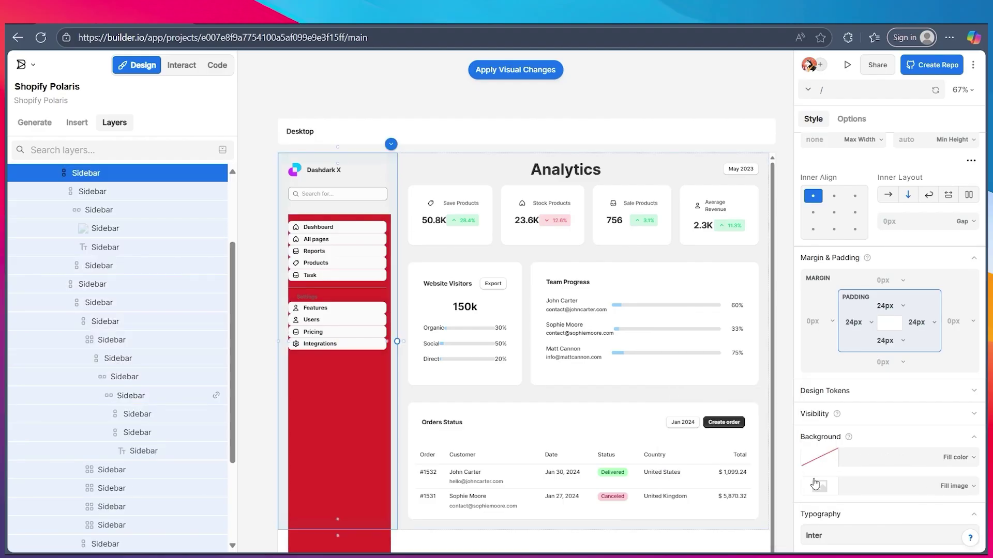
{"action": "left_click", "coordinate": [818, 486]}
{"action": "left_click", "coordinate": [590, 248]}
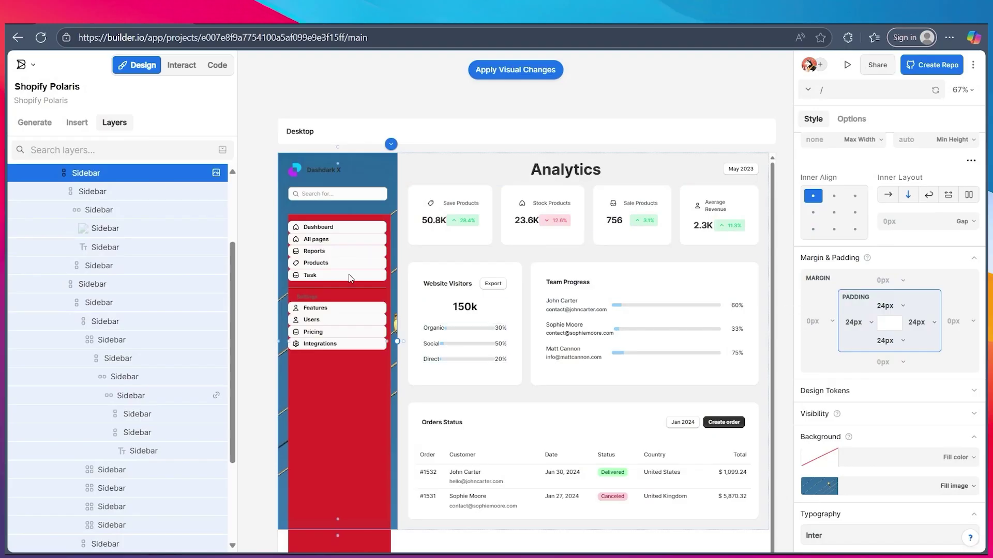
{"action": "left_click", "coordinate": [675, 106]}
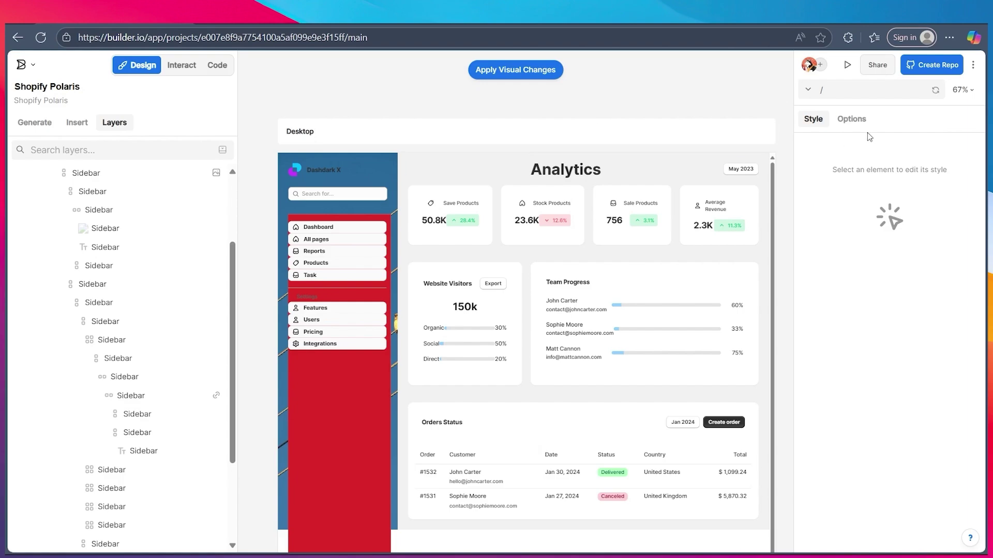
{"action": "scroll", "coordinate": [767, 176], "scroll_direction": "up", "scroll_amount": 3}
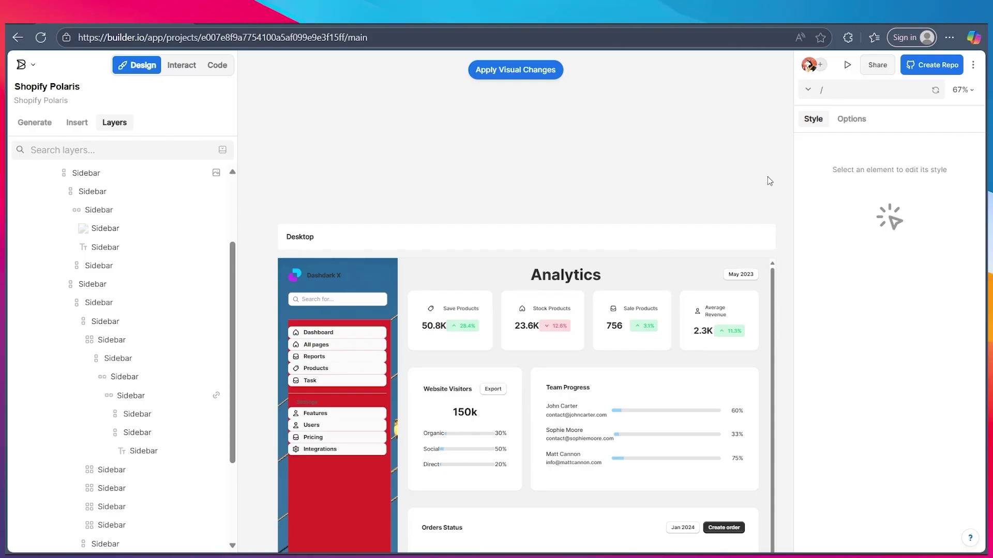
Add a text block to the sidebar and change its text to 'NEW'.
{"action": "left_click", "coordinate": [70, 124]}
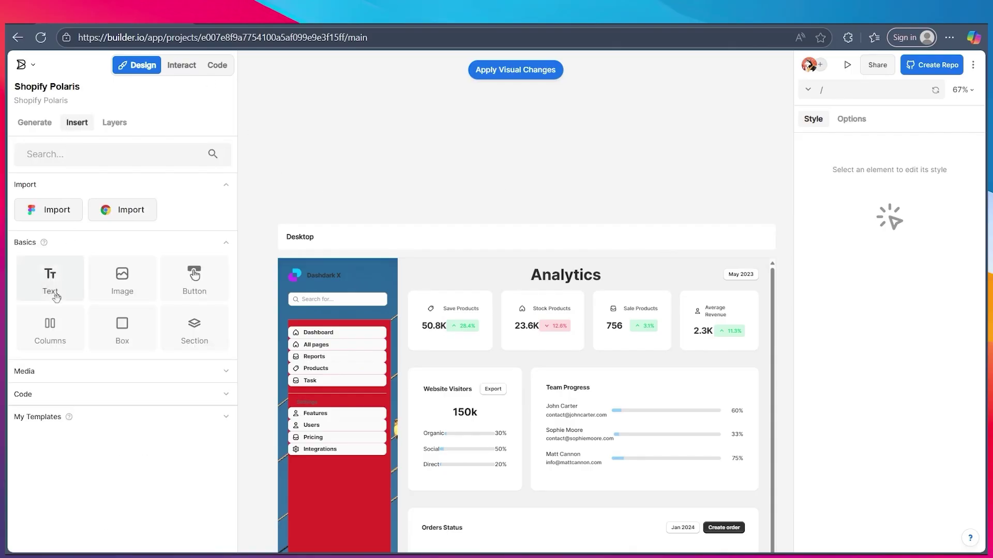
{"action": "left_click_drag", "start_coordinate": [56, 298], "coordinate": [340, 473]}
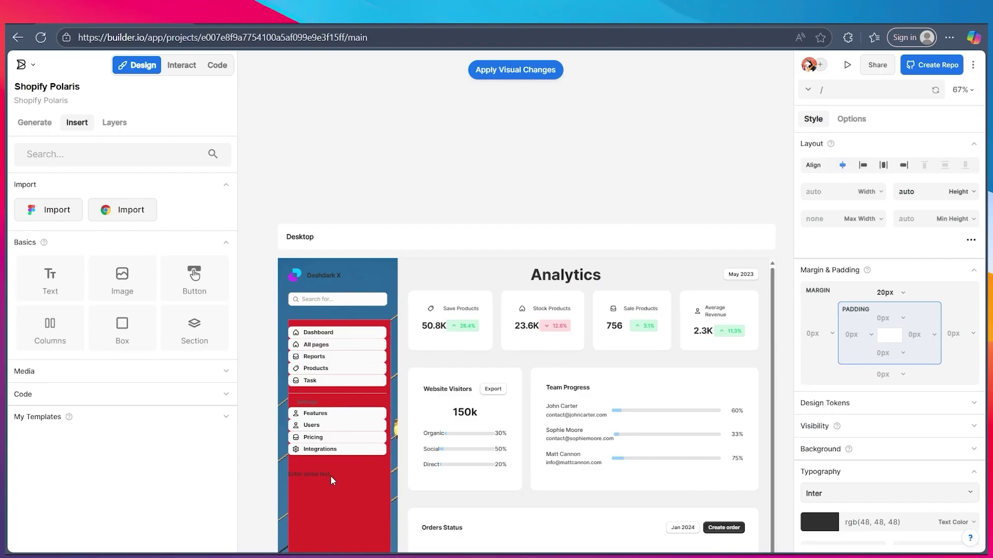
{"action": "left_click", "coordinate": [852, 119]}
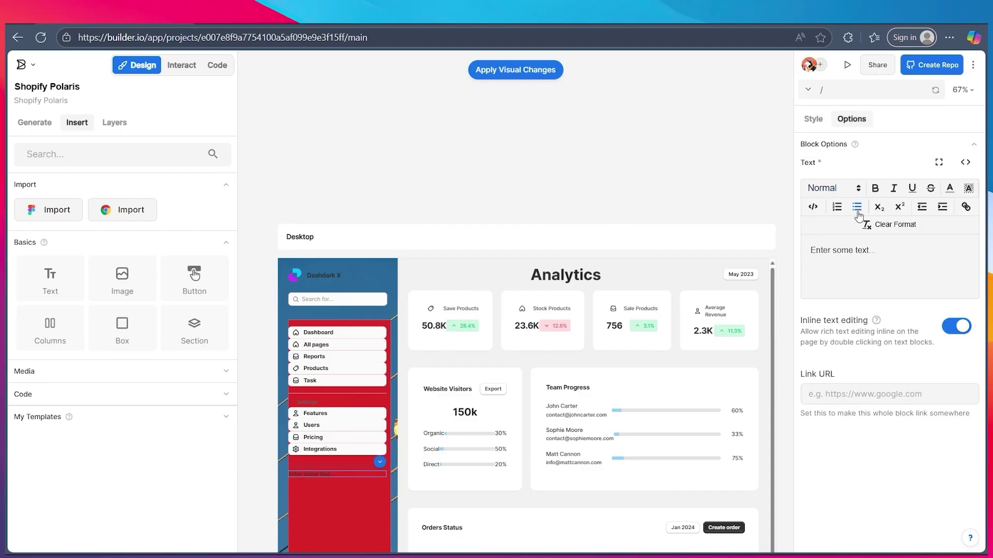
{"action": "left_click_drag", "start_coordinate": [877, 252], "coordinate": [844, 263]}
{"action": "key", "text": "ctrl+a"}
{"action": "type", "text": "NR"}
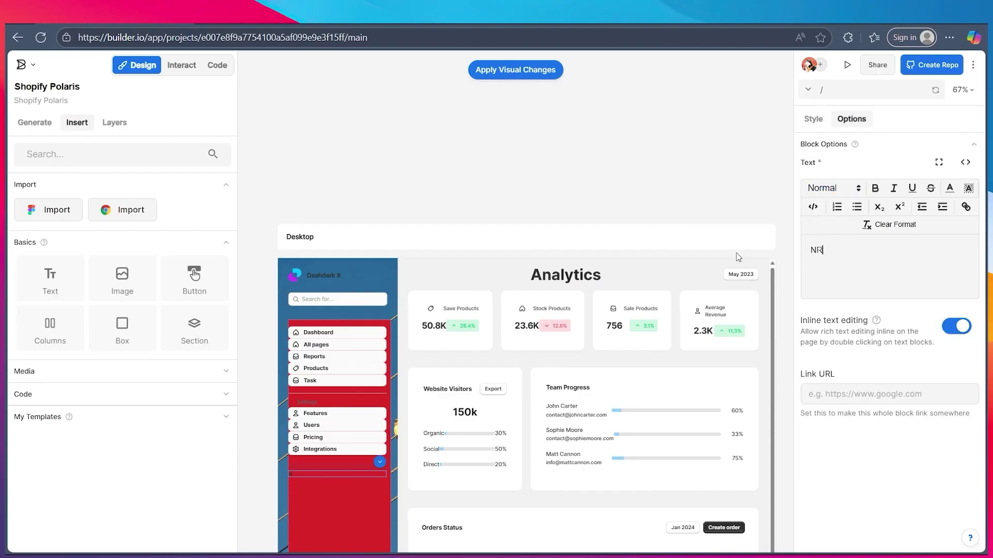
{"action": "key", "text": "BackSpace"}
{"action": "type", "text": "EW"}
{"action": "left_click", "coordinate": [812, 118]}
Give the NEW label a white background, make it bold, and select its font size.
{"action": "scroll", "coordinate": [873, 343], "scroll_direction": "down", "scroll_amount": 5}
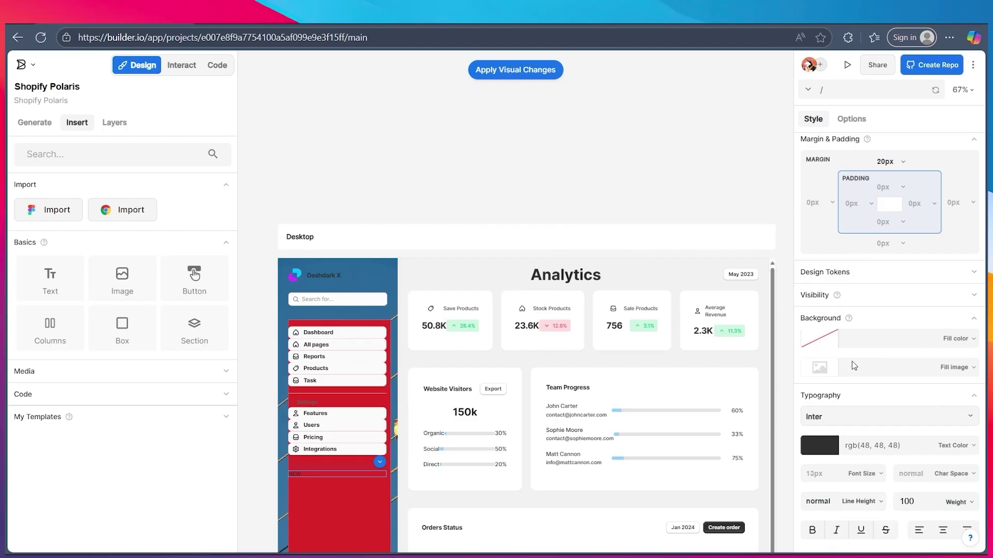
{"action": "left_click", "coordinate": [873, 343]}
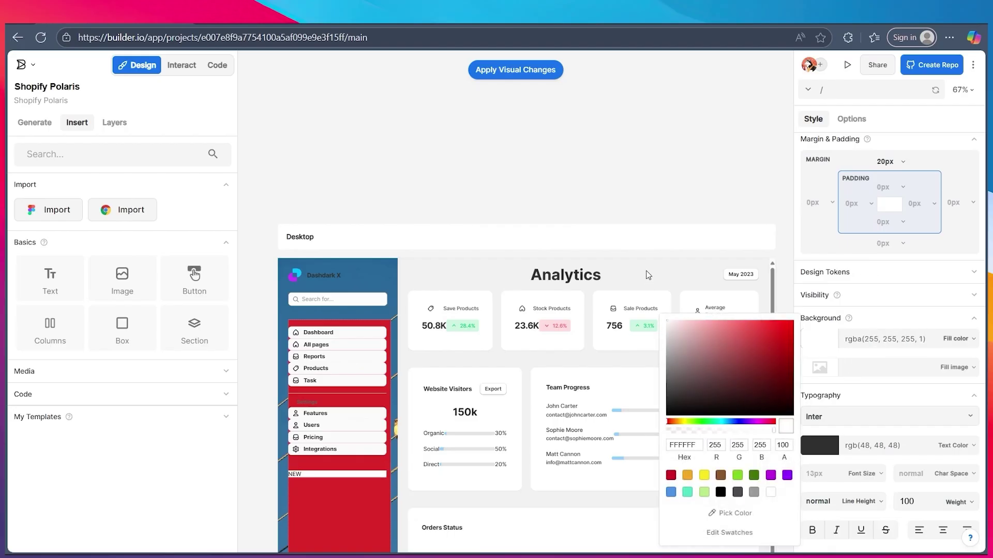
{"action": "scroll", "coordinate": [874, 365], "scroll_direction": "down", "scroll_amount": 2}
{"action": "left_click", "coordinate": [814, 413]}
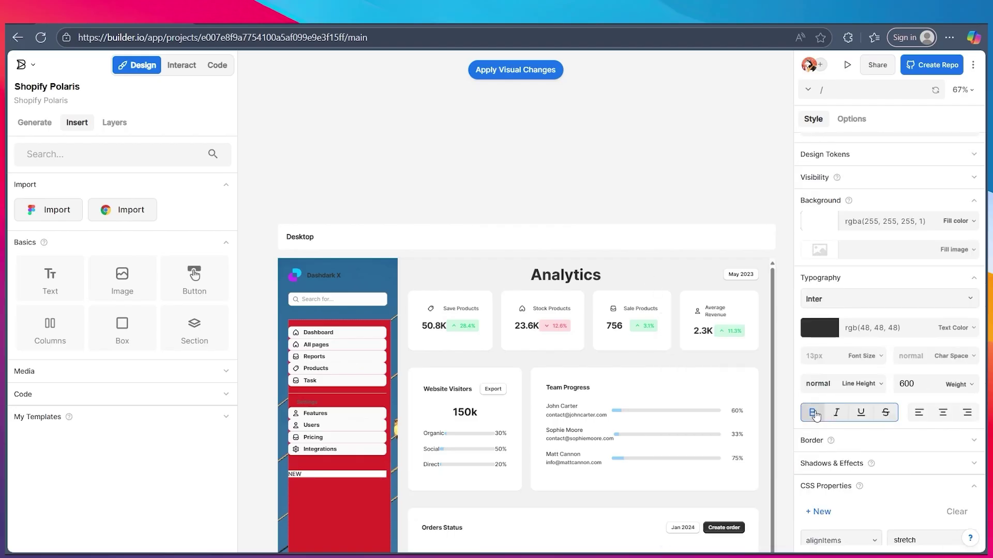
{"action": "scroll", "coordinate": [815, 417], "scroll_direction": "down", "scroll_amount": 1}
{"action": "left_click", "coordinate": [822, 349]}
Enter 43 as the label font size, then give the parent container the stock beach photo background.
{"action": "type", "text": "43"}
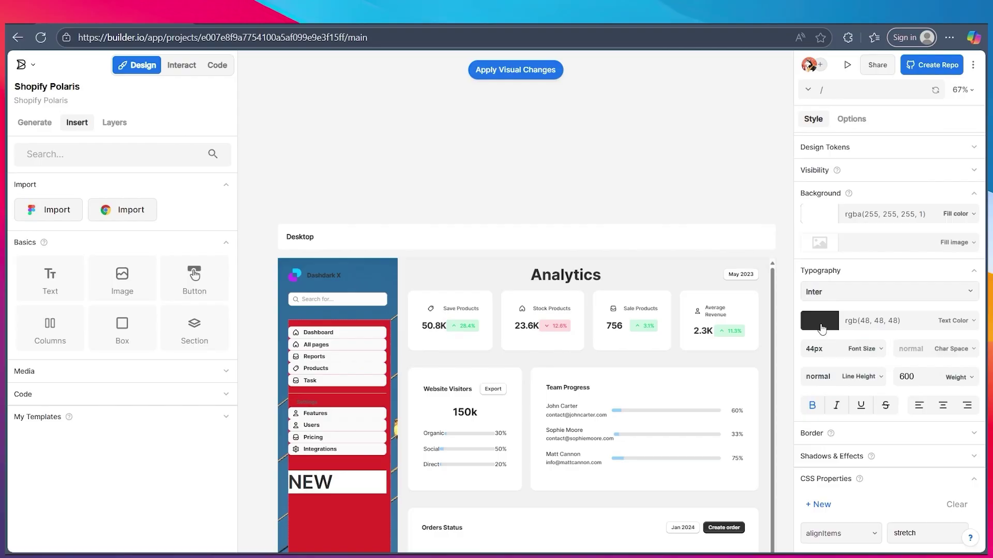
{"action": "key", "text": "Escape"}
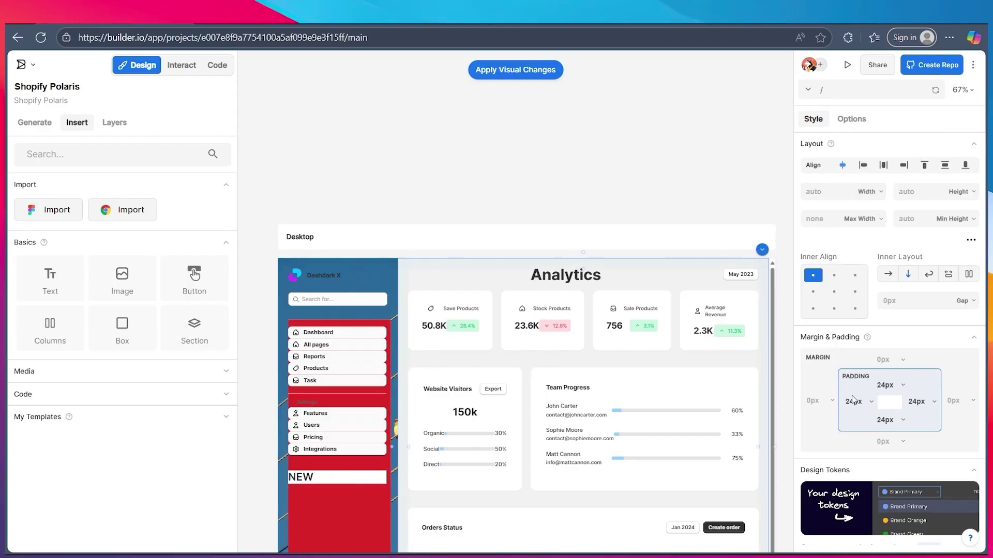
{"action": "scroll", "coordinate": [873, 357], "scroll_direction": "down", "scroll_amount": 5}
{"action": "left_click", "coordinate": [828, 222]}
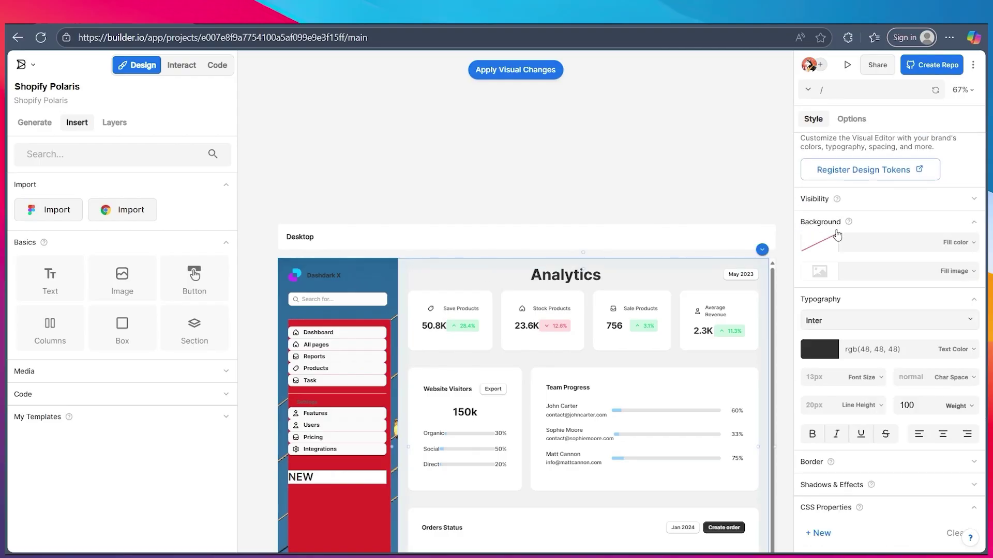
{"action": "left_click", "coordinate": [815, 282]}
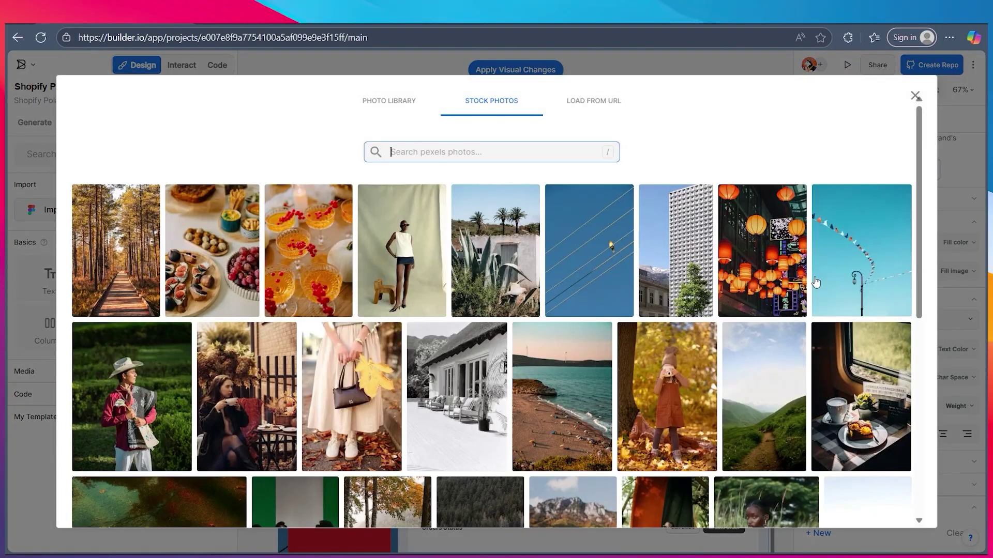
{"action": "left_click", "coordinate": [559, 370]}
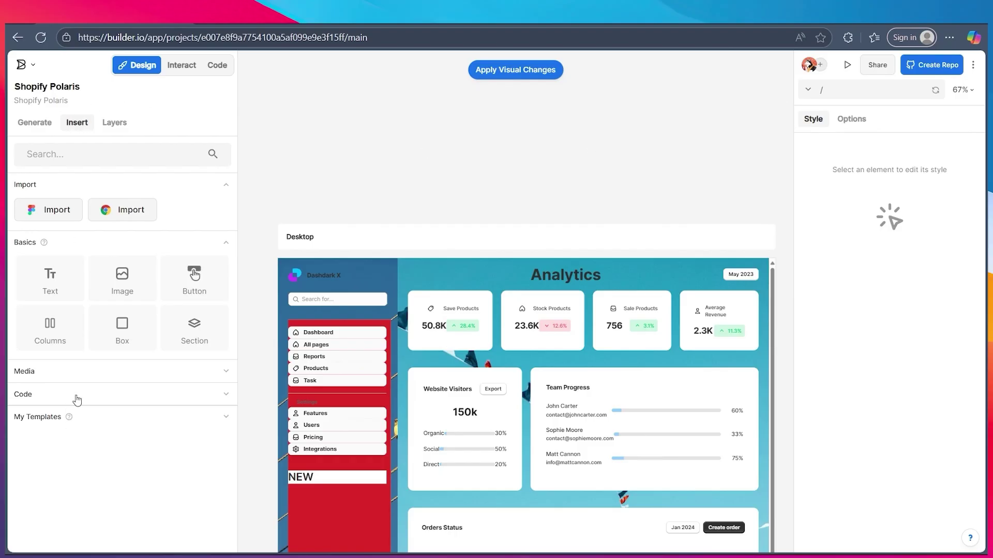
Add an empty Embed block from Media above the Analytics heading.
{"action": "left_click", "coordinate": [52, 416]}
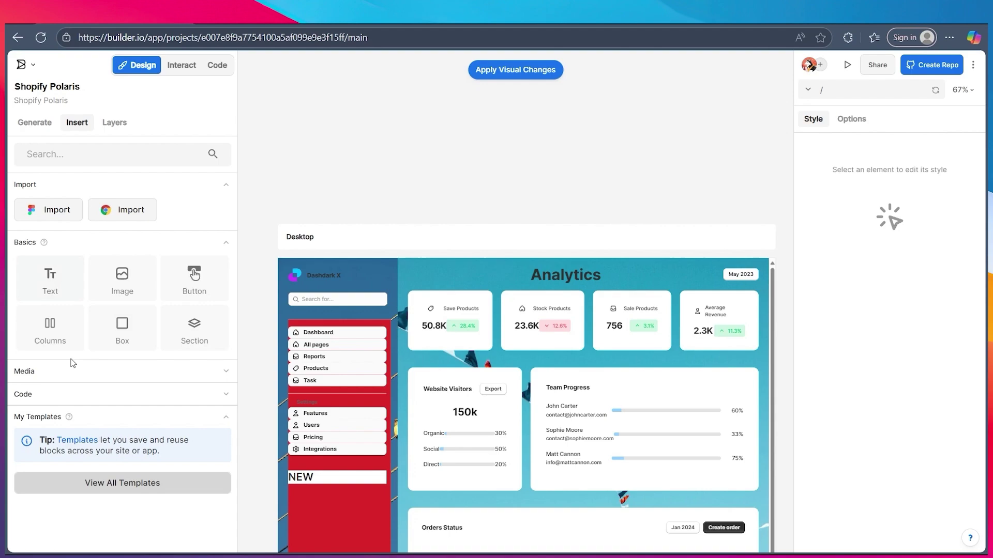
{"action": "left_click", "coordinate": [52, 372]}
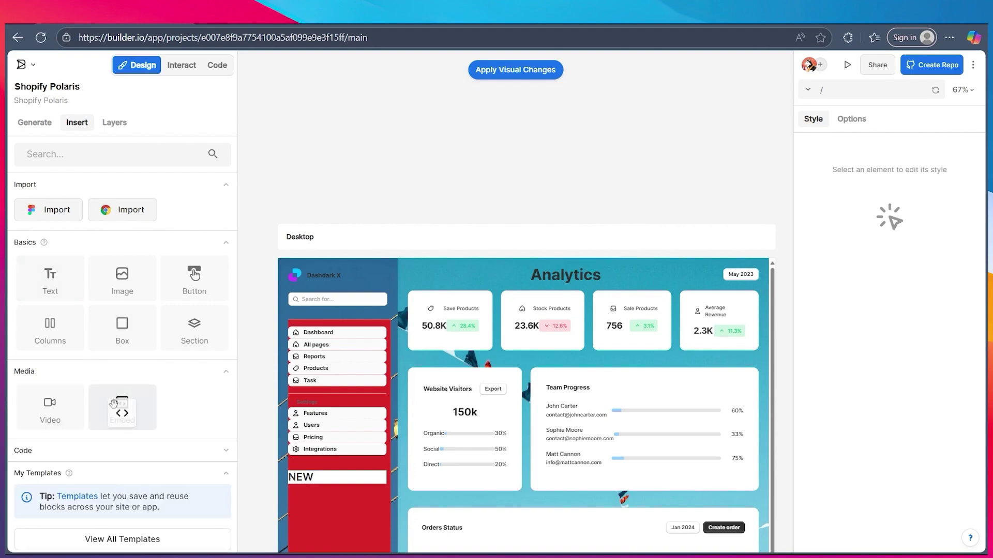
{"action": "left_click_drag", "start_coordinate": [123, 406], "coordinate": [603, 332]}
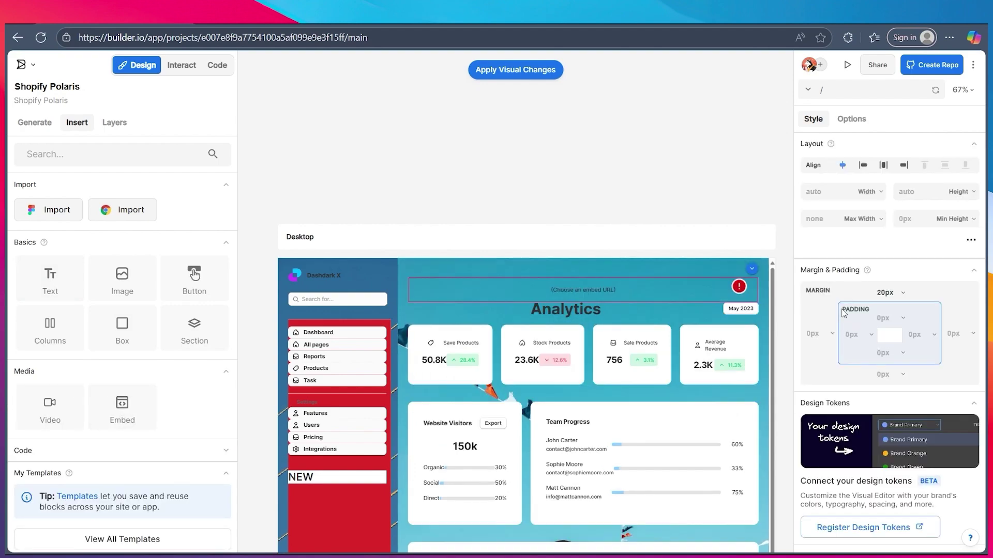
{"action": "scroll", "coordinate": [888, 307], "scroll_direction": "down", "scroll_amount": 5}
{"action": "scroll", "coordinate": [888, 306], "scroll_direction": "up", "scroll_amount": 1}
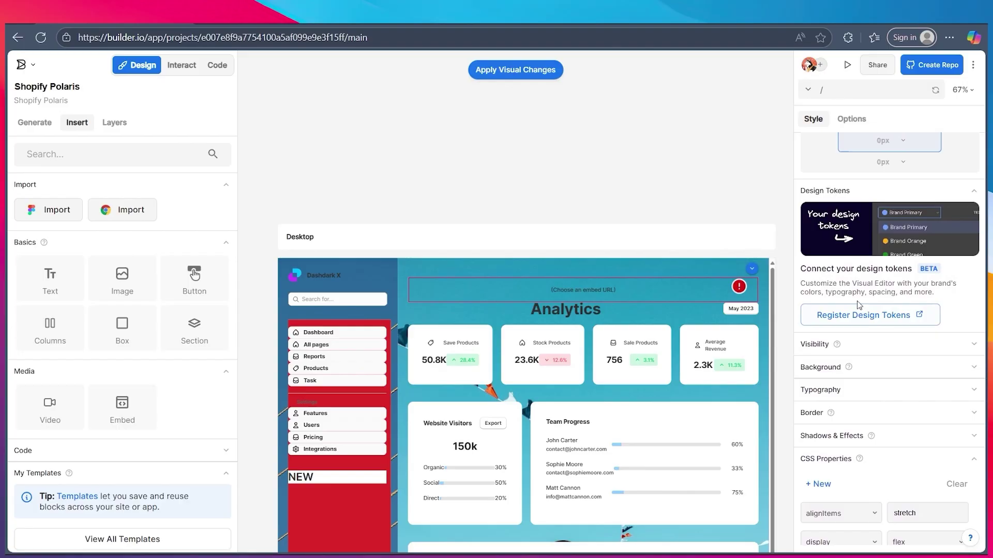
Place a Custom code block under the NEW label and view its HTML in Options.
{"action": "left_click", "coordinate": [70, 451]}
{"action": "left_click_drag", "start_coordinate": [71, 466], "coordinate": [326, 511]}
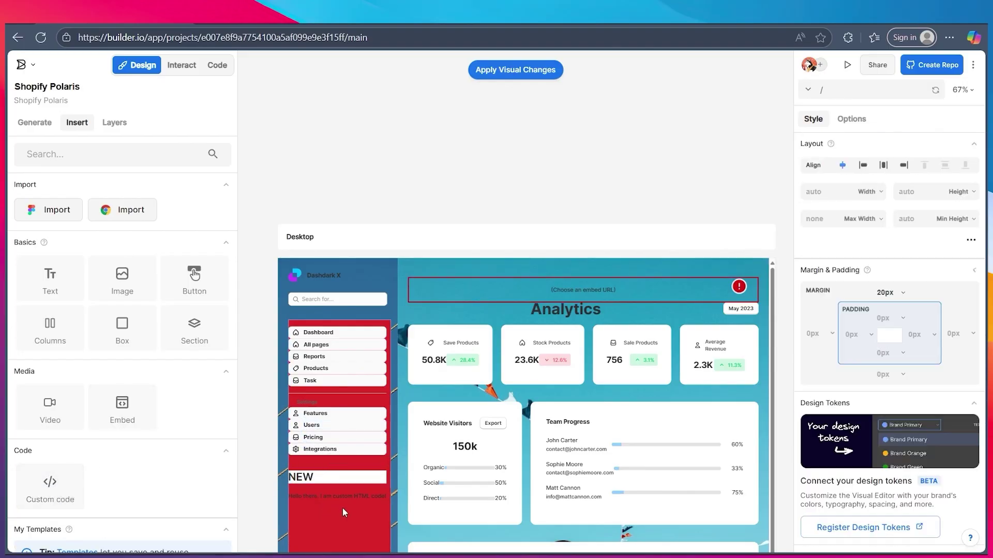
{"action": "left_click", "coordinate": [843, 120]}
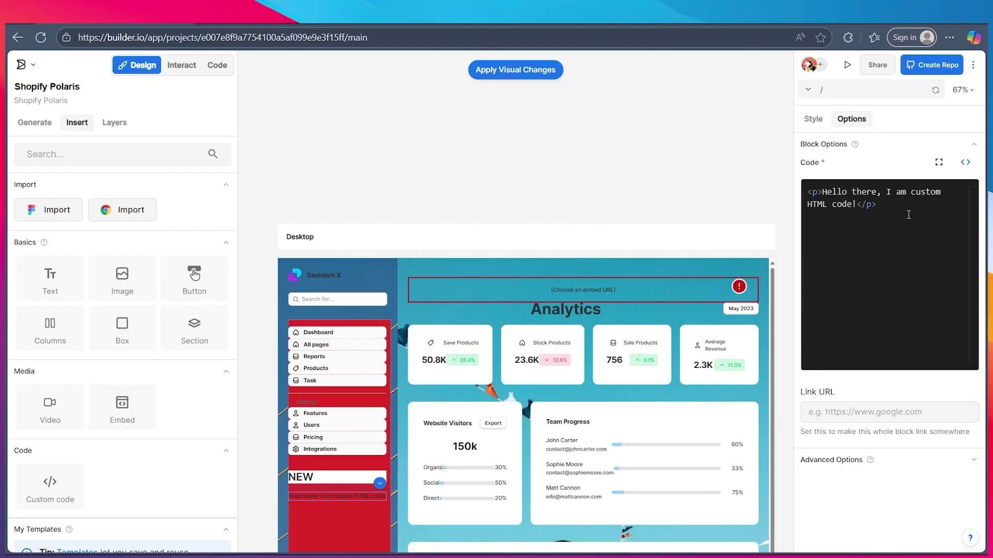
{"action": "left_click", "coordinate": [902, 212]}
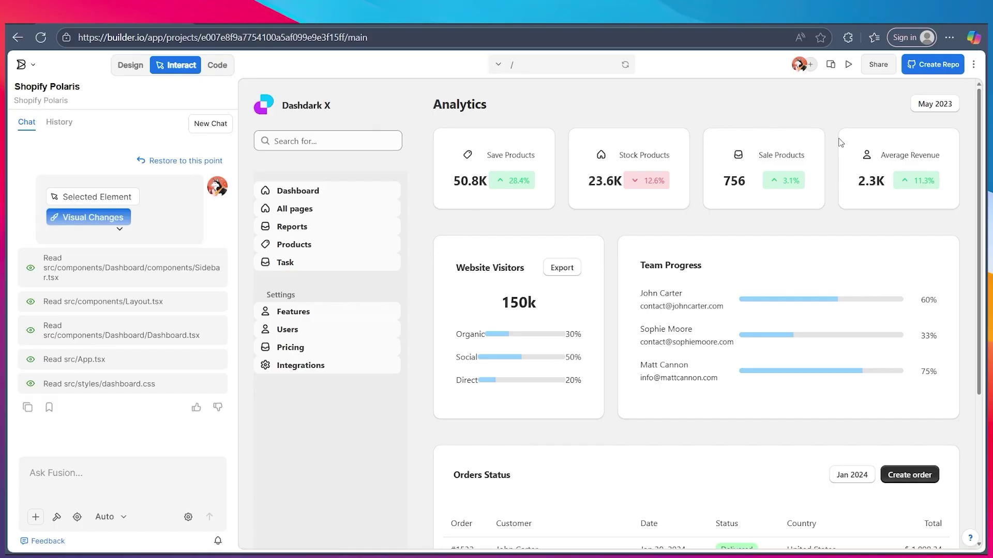
Preview the dashboard at tablet width and scroll through the layout.
{"action": "left_click", "coordinate": [831, 64]}
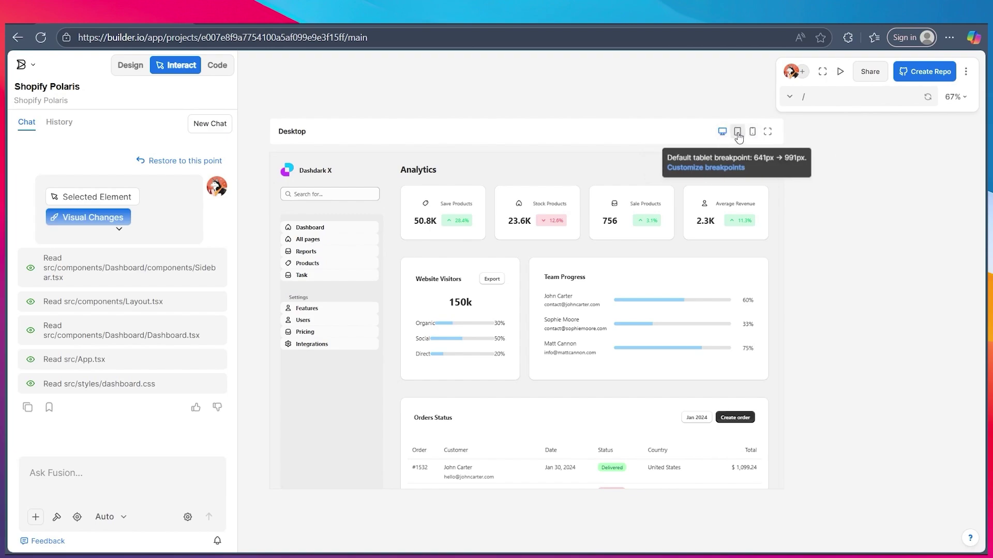
{"action": "left_click", "coordinate": [737, 132]}
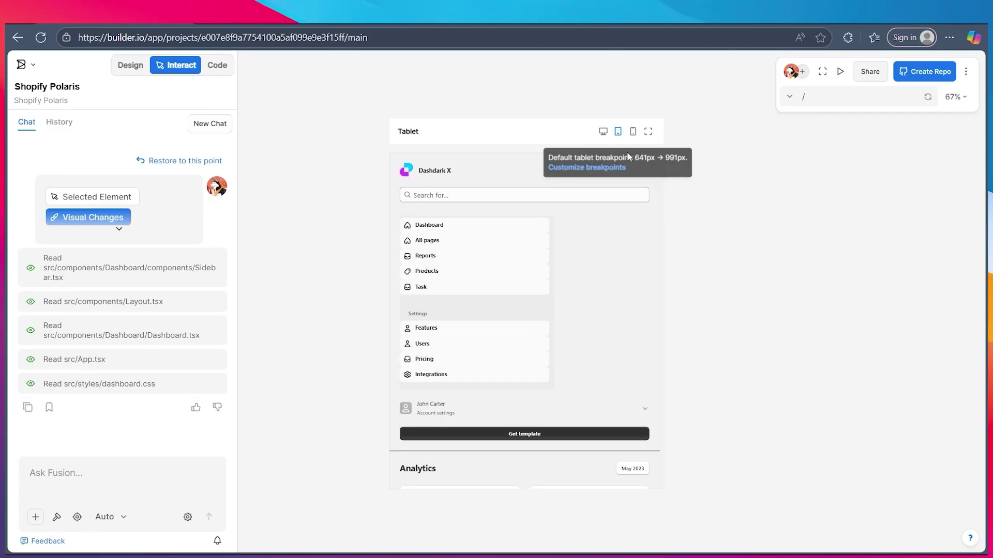
{"action": "left_click_drag", "start_coordinate": [664, 197], "coordinate": [656, 398]}
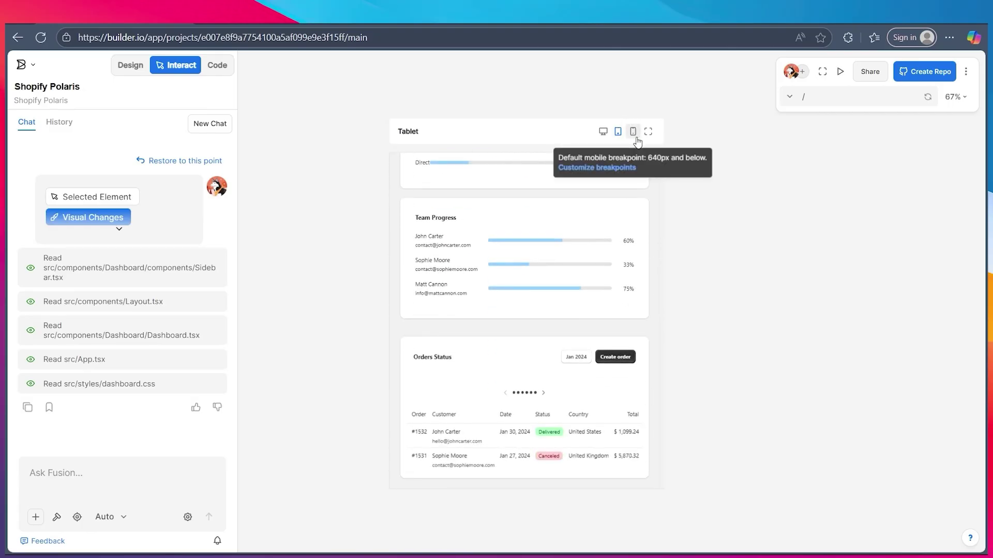
Switch the preview to mobile width and scroll back to the top.
{"action": "left_click", "coordinate": [633, 131]}
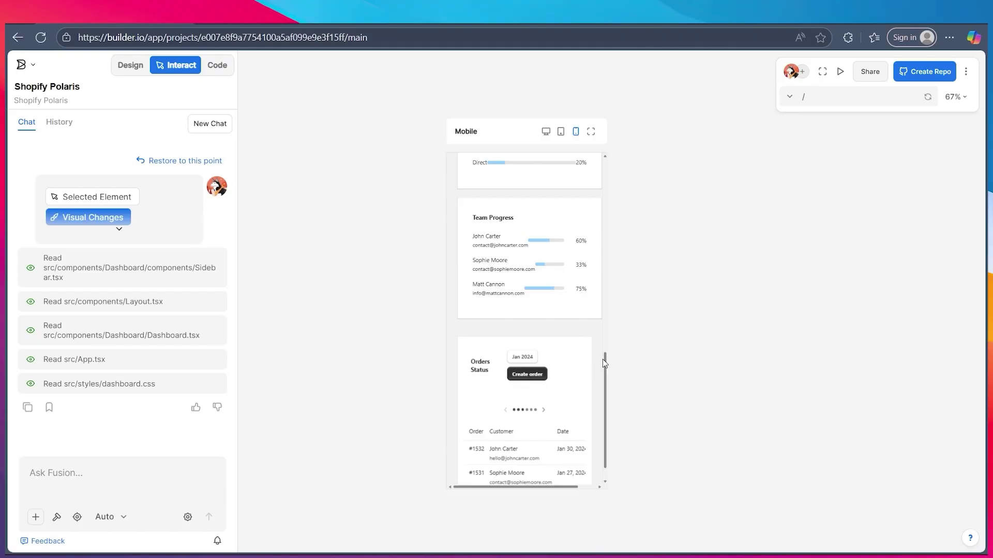
{"action": "scroll", "coordinate": [603, 358], "scroll_direction": "right", "scroll_amount": 1}
{"action": "left_click_drag", "start_coordinate": [581, 489], "coordinate": [563, 464]}
{"action": "left_click_drag", "start_coordinate": [606, 412], "coordinate": [614, 138]}
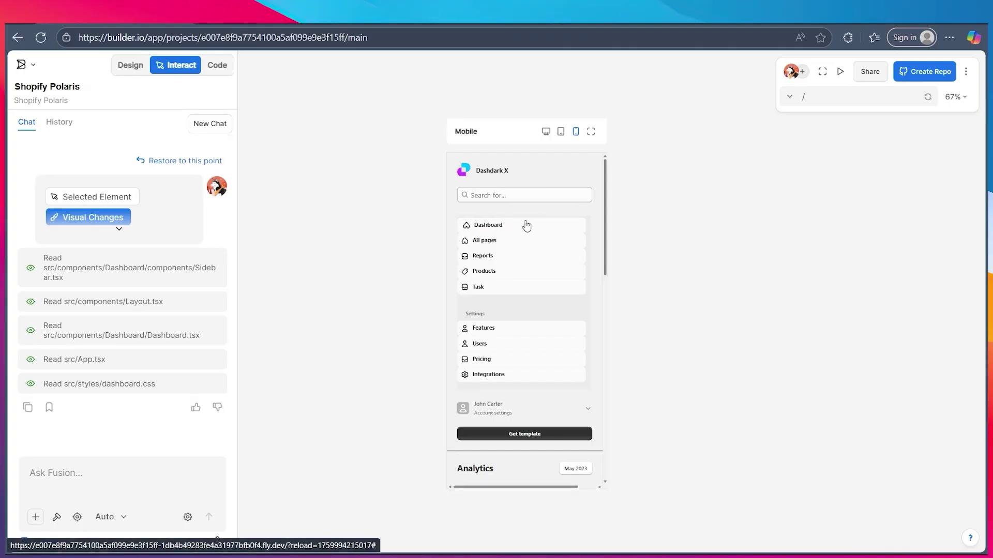
In Design mode, inspect the Dashboard menu item's style settings, then switch to Interact mode.
{"action": "left_click", "coordinate": [133, 66]}
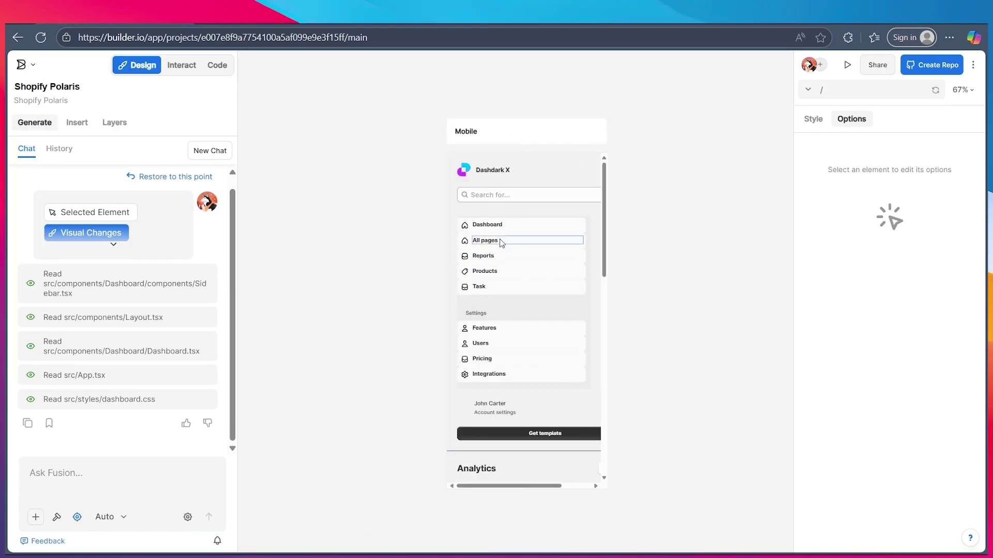
{"action": "left_click", "coordinate": [504, 226]}
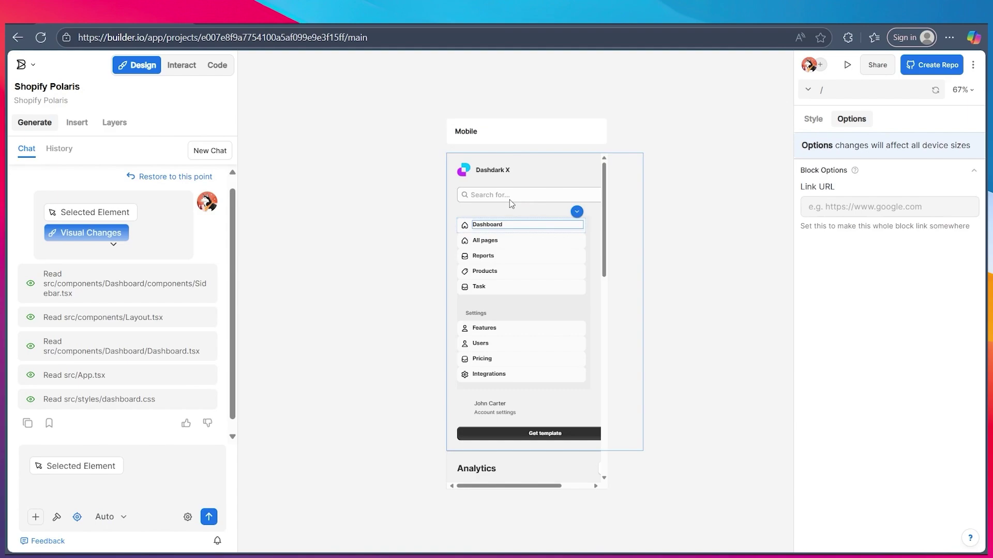
{"action": "left_click", "coordinate": [813, 119]}
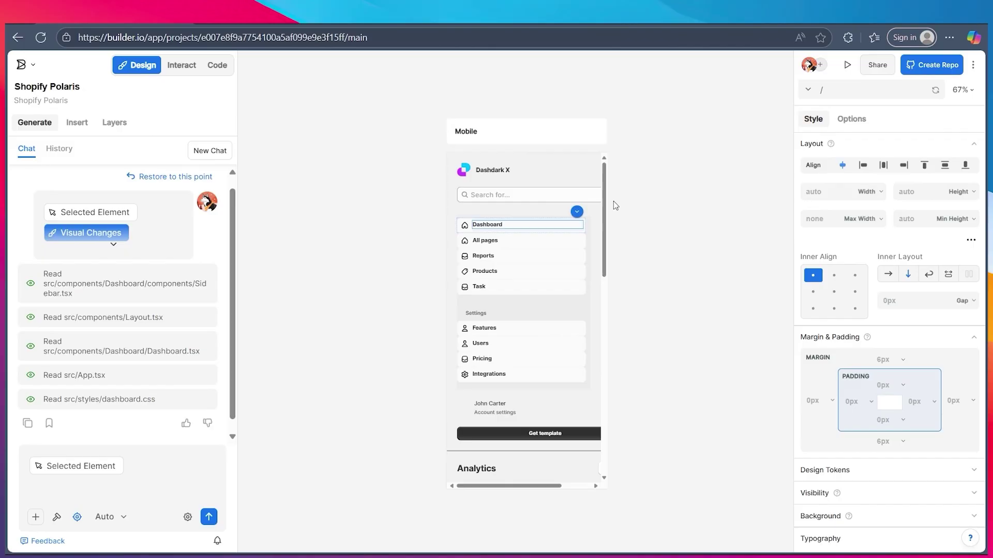
{"action": "scroll", "coordinate": [589, 238], "scroll_direction": "down", "scroll_amount": 3}
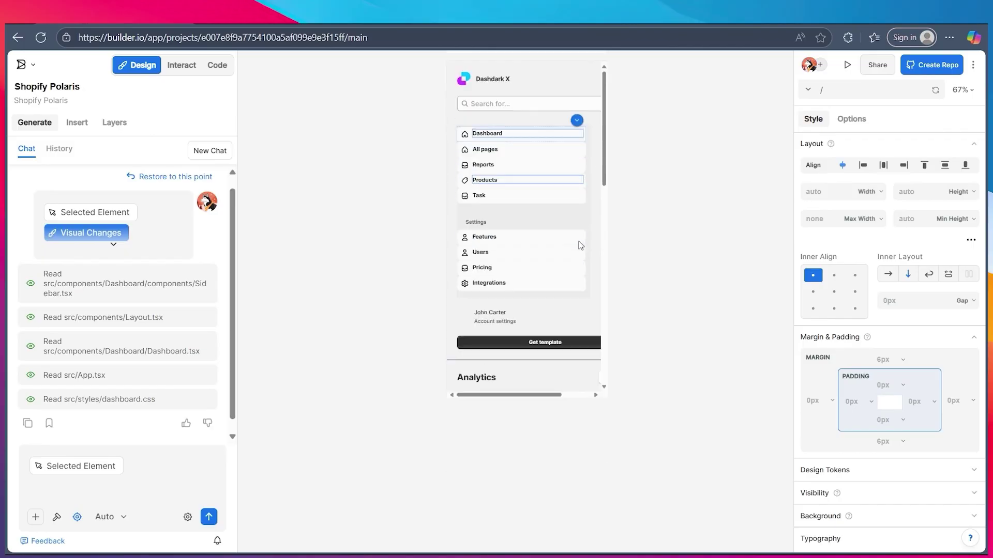
{"action": "scroll", "coordinate": [581, 245], "scroll_direction": "down", "scroll_amount": 6}
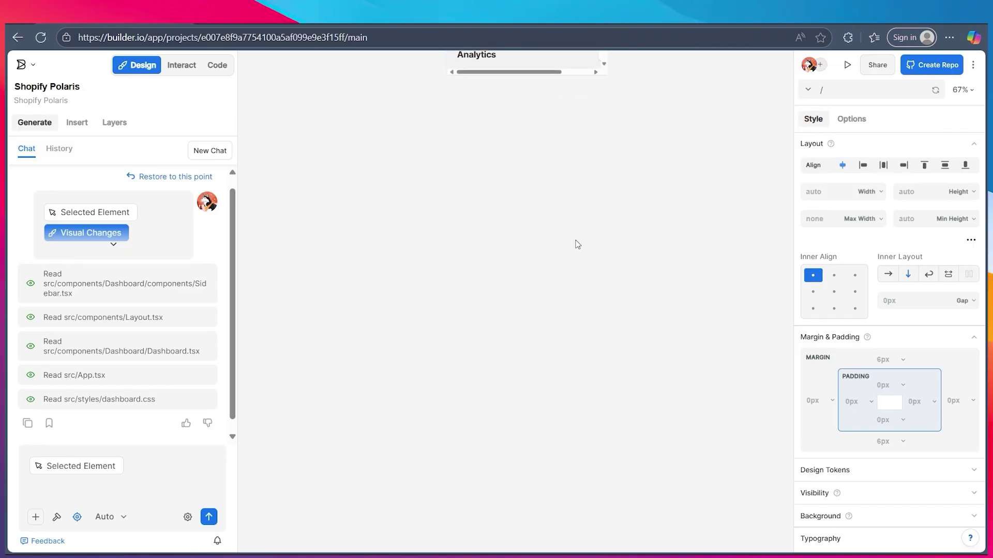
{"action": "scroll", "coordinate": [577, 245], "scroll_direction": "down", "scroll_amount": 1}
{"action": "scroll", "coordinate": [578, 244], "scroll_direction": "up", "scroll_amount": 6}
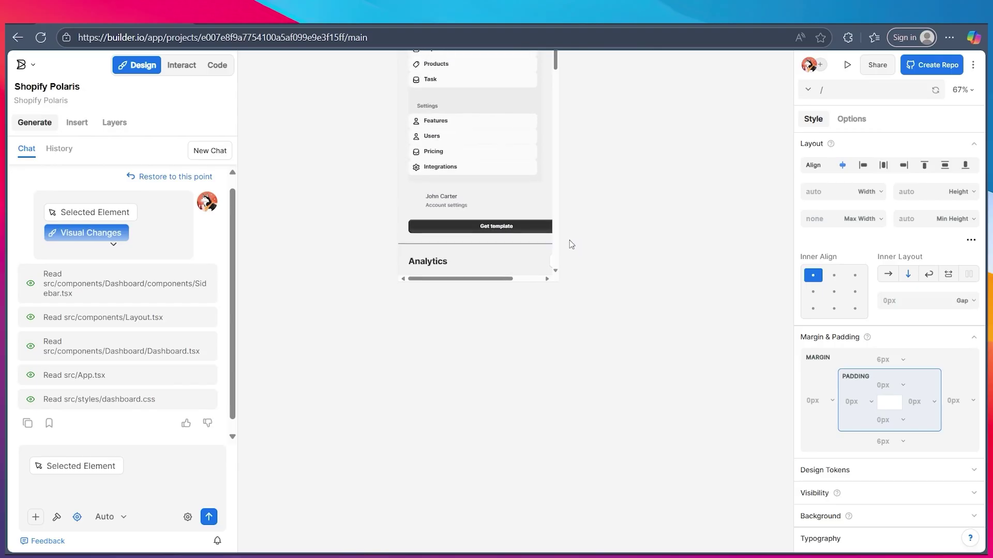
{"action": "scroll", "coordinate": [594, 236], "scroll_direction": "down", "scroll_amount": 4}
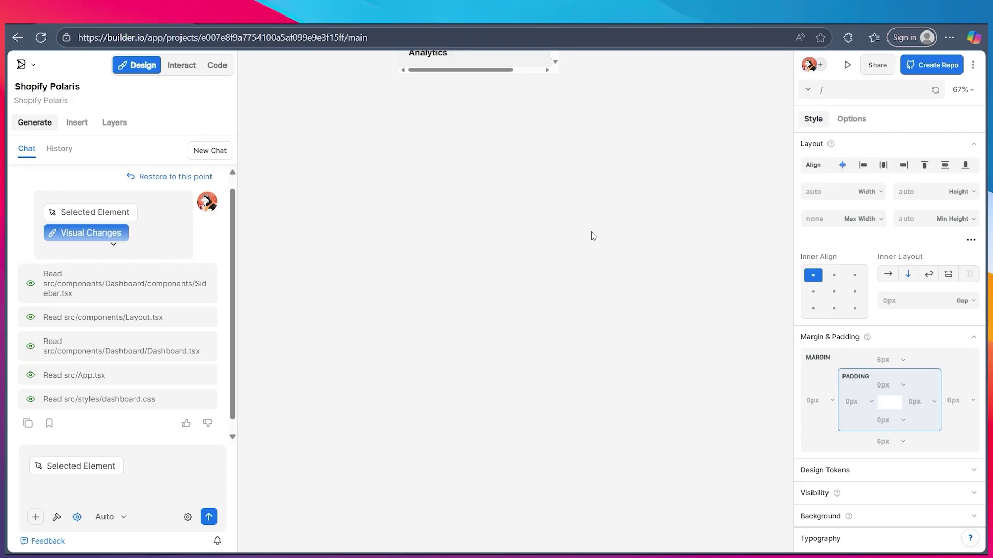
{"action": "key", "text": "Escape"}
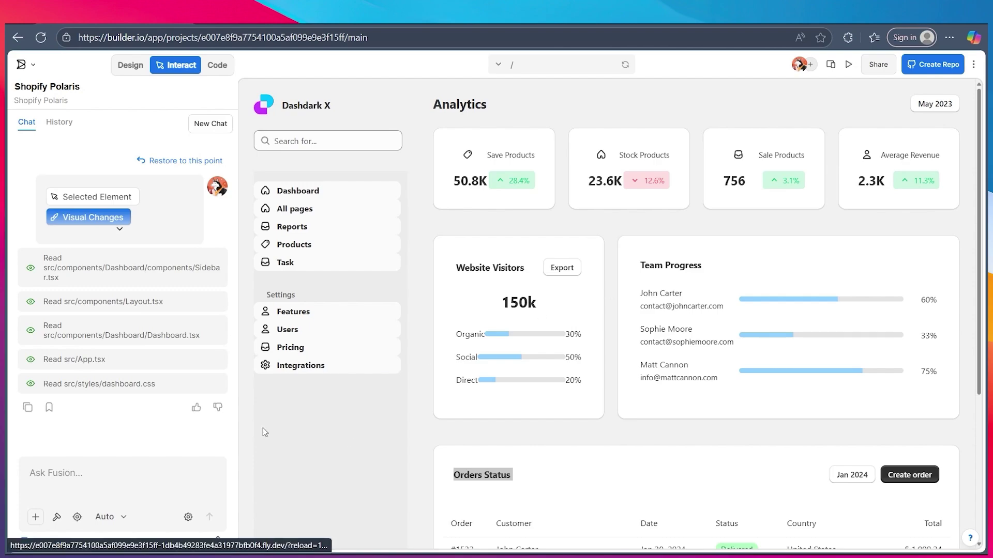
Focus the Ask Fusion prompt, then open the Builder logo menu to go to Projects.
{"action": "left_click", "coordinate": [61, 471]}
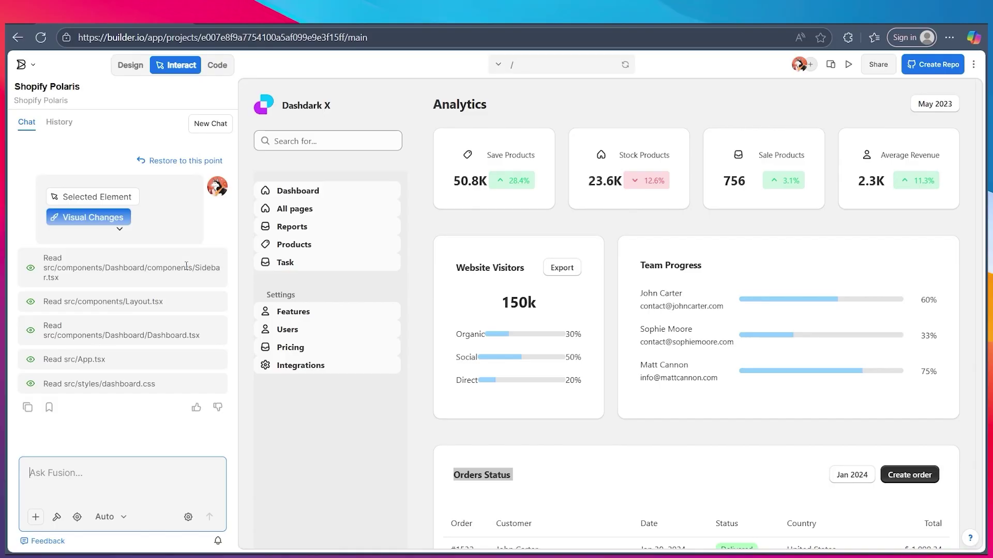
{"action": "left_click", "coordinate": [21, 64]}
Return to Projects, browse the Auto model list, then reopen the Shopify Polaris project.
{"action": "left_click", "coordinate": [44, 88]}
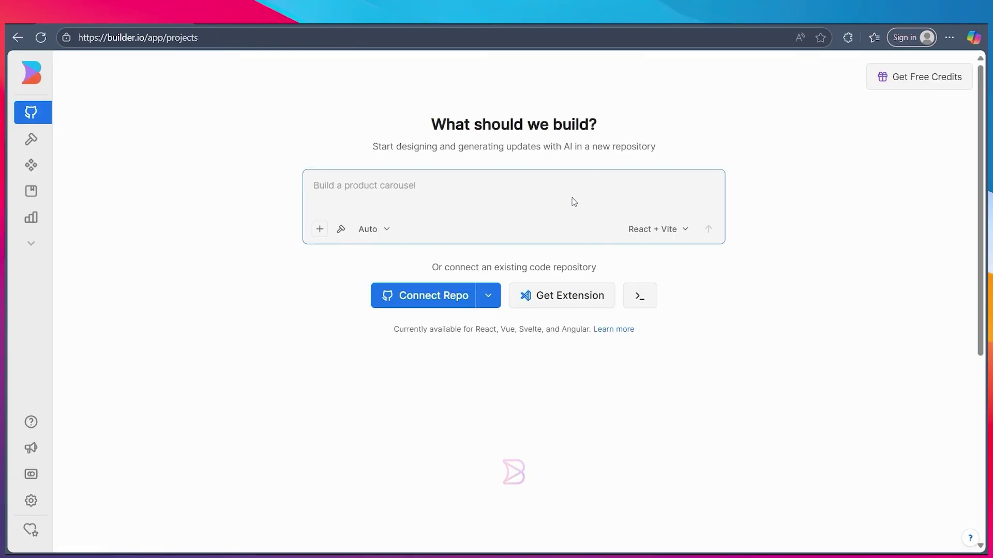
{"action": "left_click", "coordinate": [369, 229]}
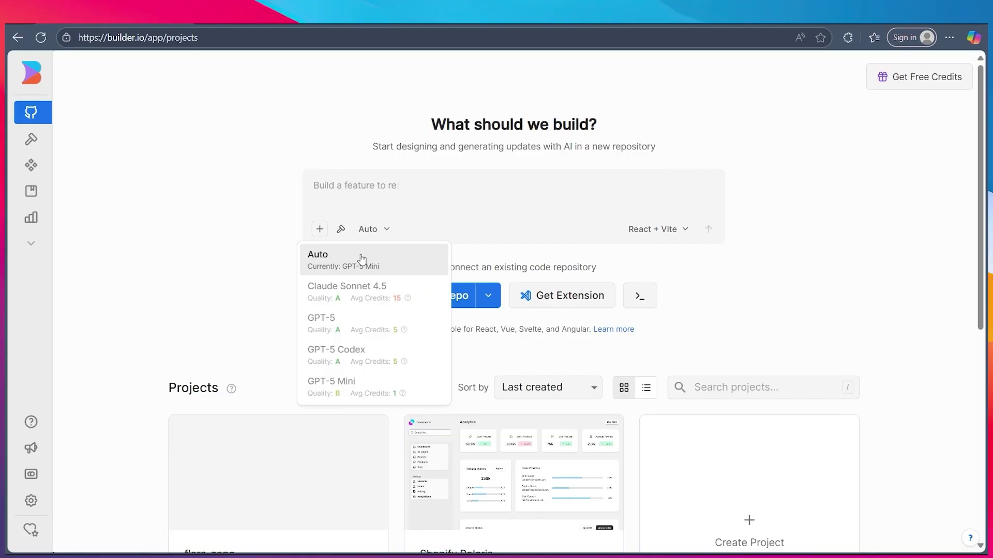
{"action": "left_click", "coordinate": [98, 270]}
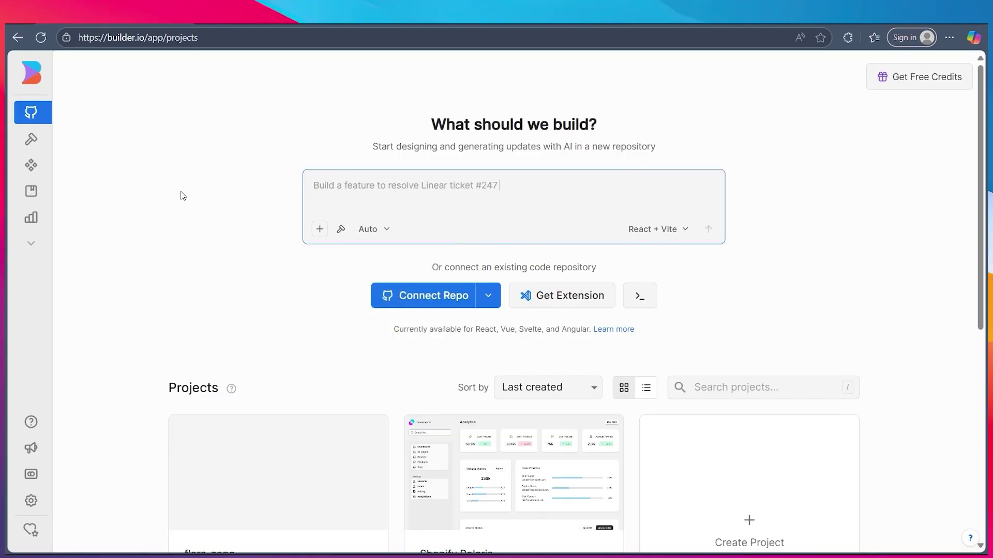
{"action": "middle_click", "coordinate": [175, 222]}
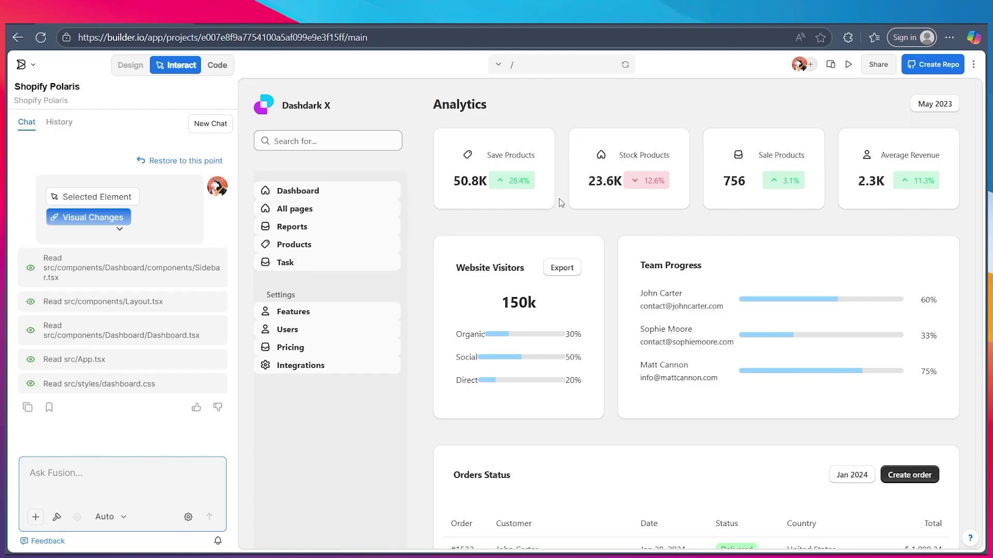
{"action": "left_click", "coordinate": [974, 67]}
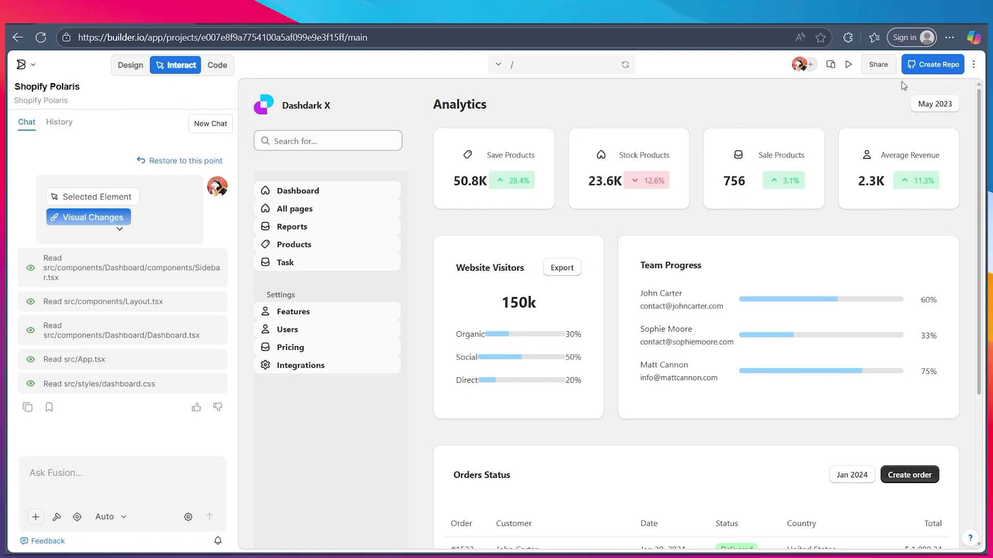
{"action": "left_click", "coordinate": [848, 64]}
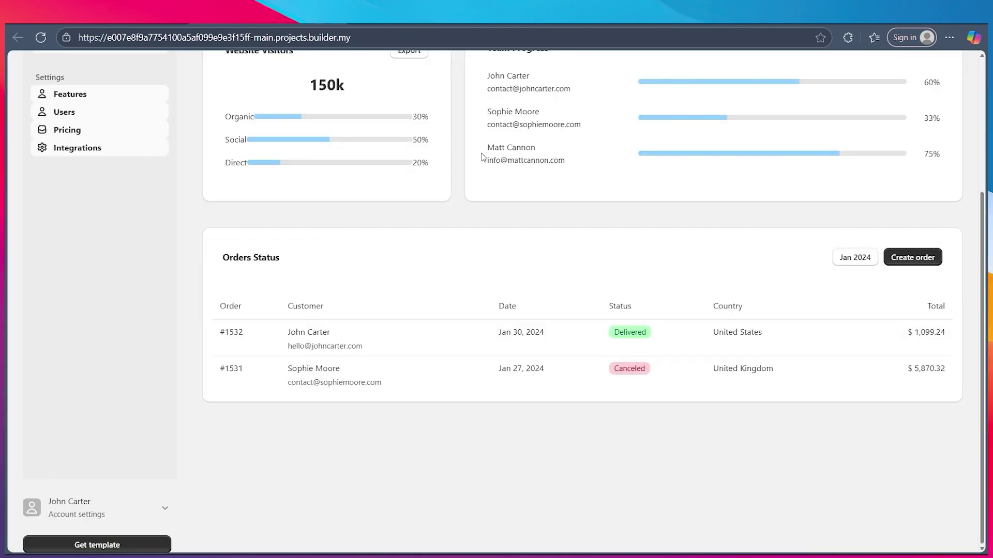
{"action": "scroll", "coordinate": [436, 303], "scroll_direction": "up", "scroll_amount": 4}
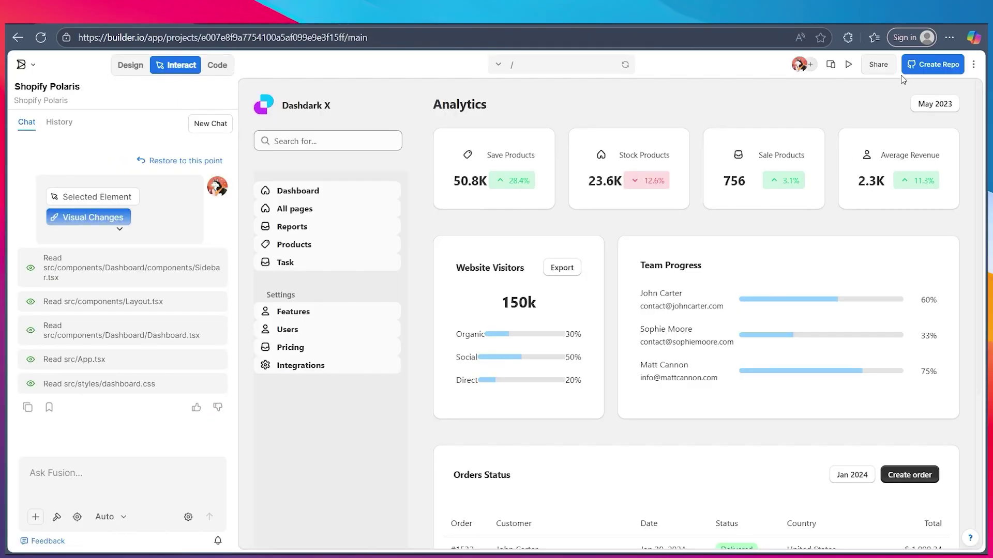
{"action": "left_click", "coordinate": [930, 64]}
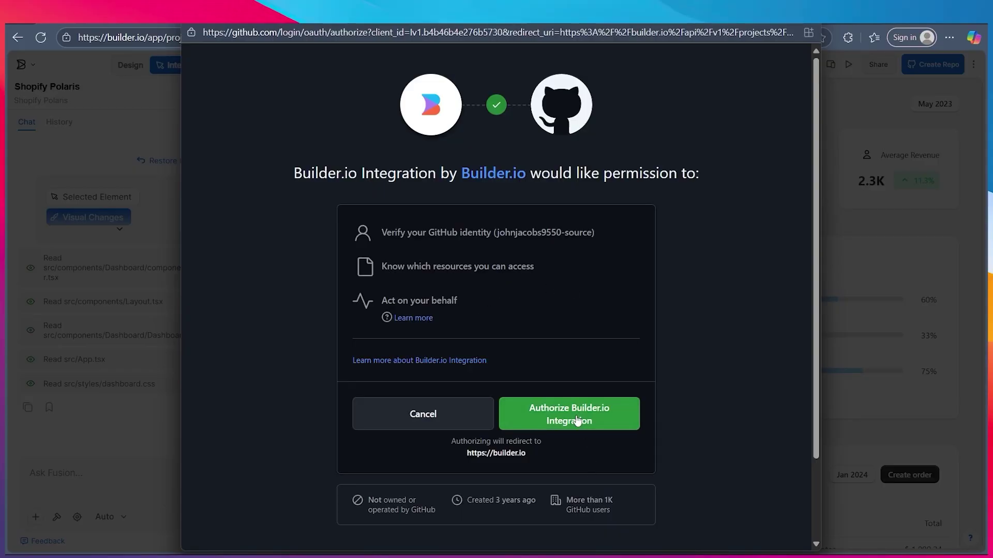
Authorize the Builder.io GitHub integration, then cancel the Create Repository dialog.
{"action": "left_click", "coordinate": [571, 419]}
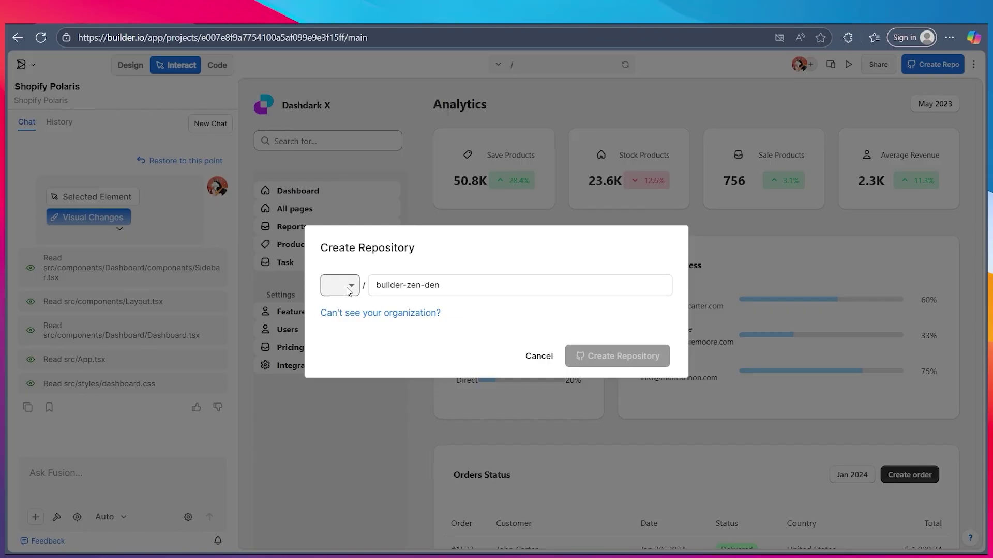
{"action": "left_click", "coordinate": [531, 361]}
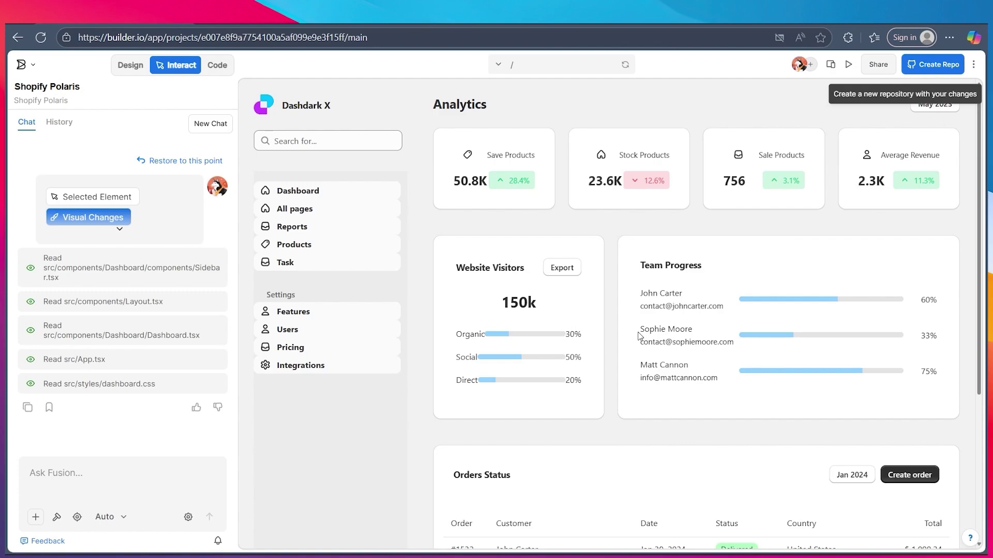
Check the project's preview link in the Share Project panel, then close it.
{"action": "left_click", "coordinate": [878, 64]}
{"action": "left_click", "coordinate": [875, 66]}
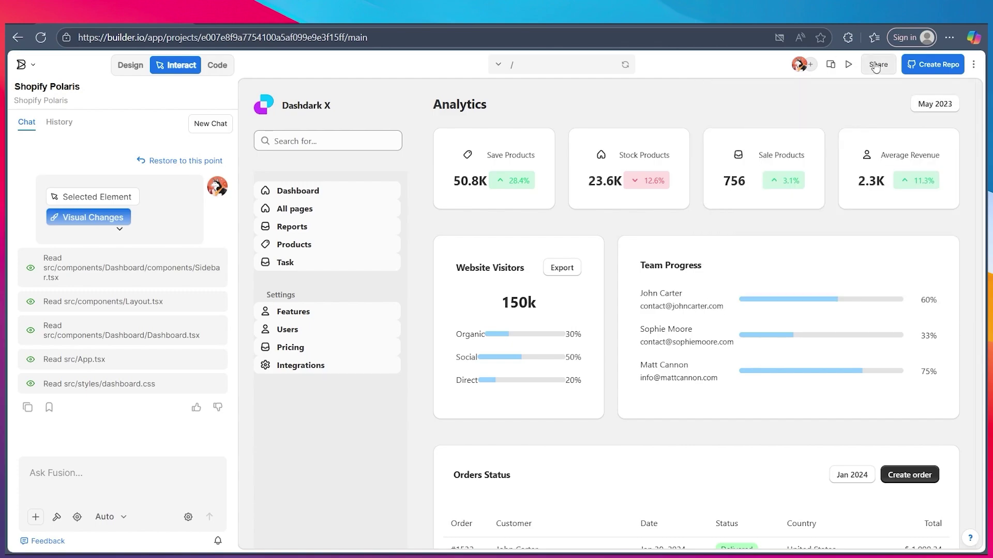
{"action": "left_click", "coordinate": [876, 65]}
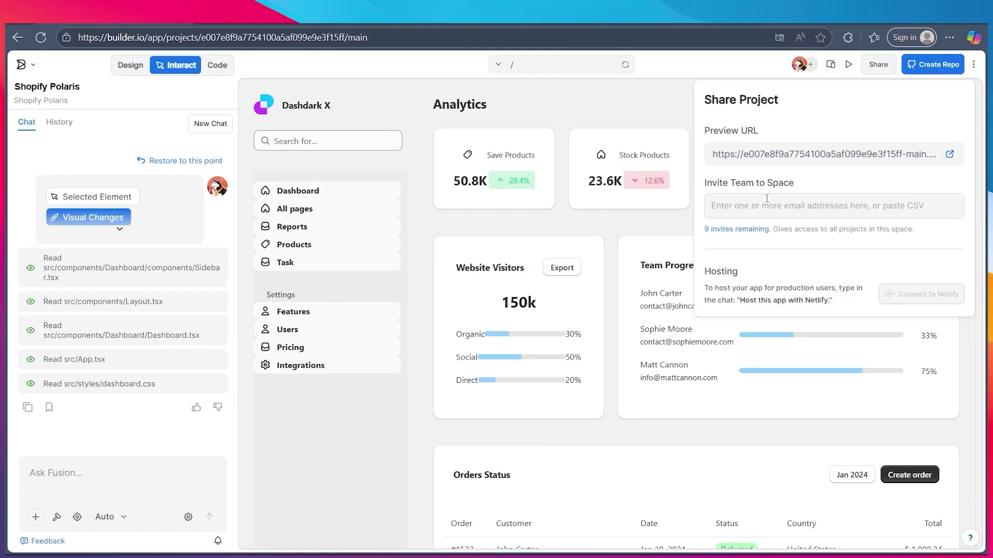
{"action": "left_click", "coordinate": [625, 107]}
Download the project's code as Shopify Polaris.zip from the ⋮ menu.
{"action": "left_click", "coordinate": [974, 68]}
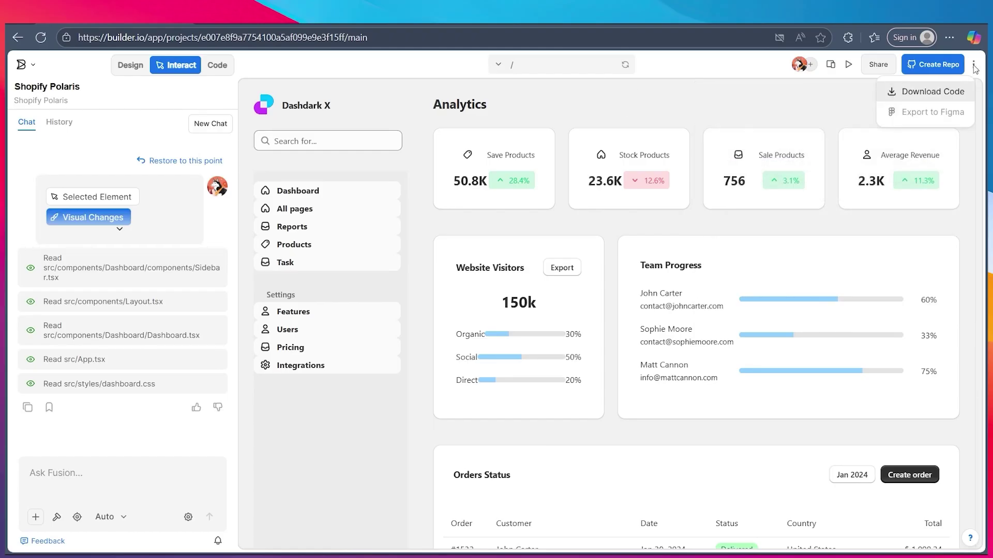
{"action": "left_click", "coordinate": [974, 65]}
{"action": "left_click", "coordinate": [975, 65]}
{"action": "left_click", "coordinate": [931, 94]}
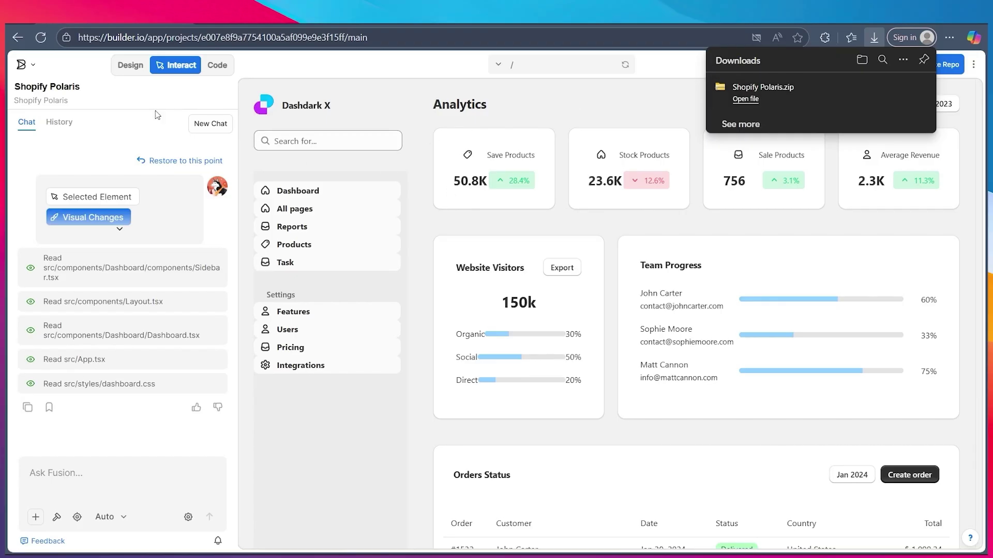
Go back to the projects page and close the Get Free Credits referral modal.
{"action": "left_click", "coordinate": [29, 64]}
{"action": "left_click", "coordinate": [36, 90]}
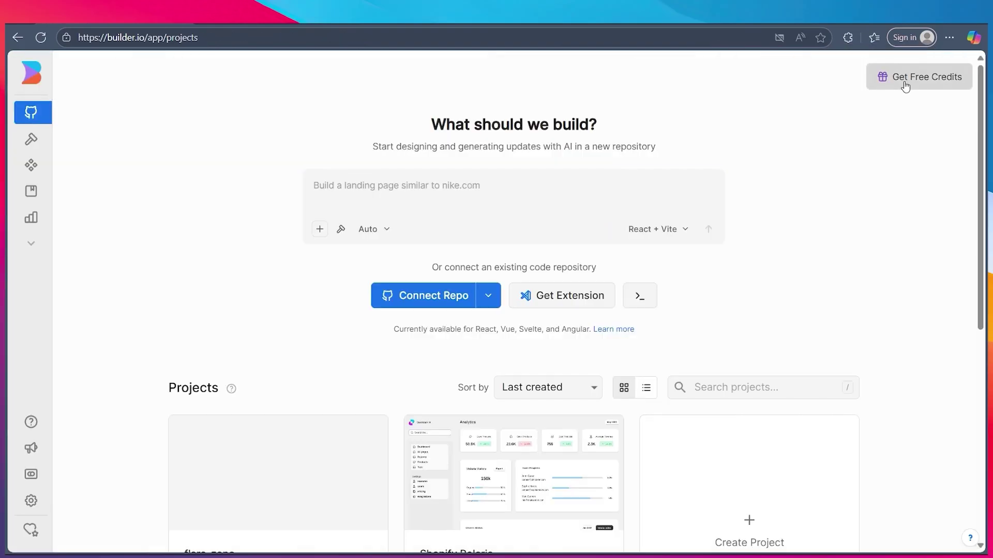
{"action": "left_click", "coordinate": [905, 82]}
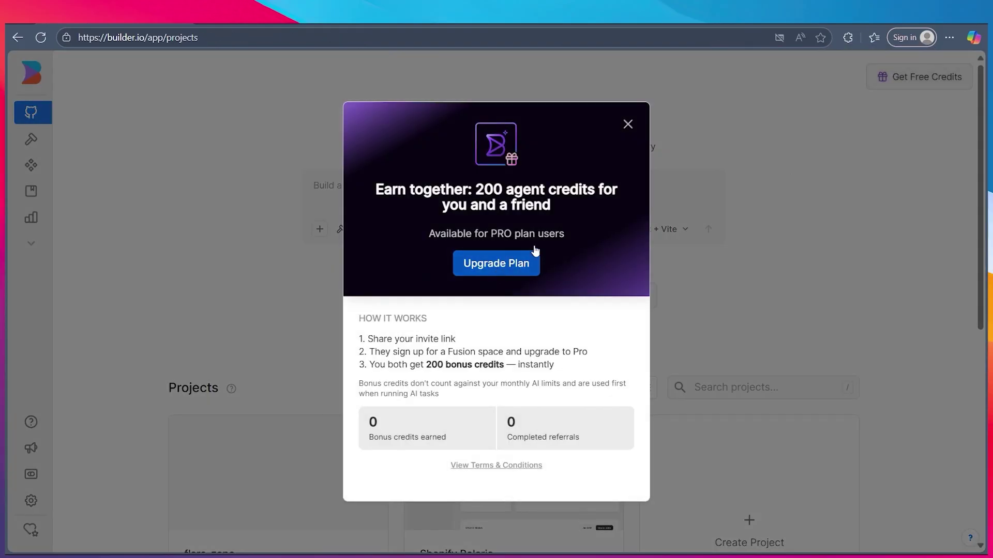
{"action": "left_click", "coordinate": [630, 124]}
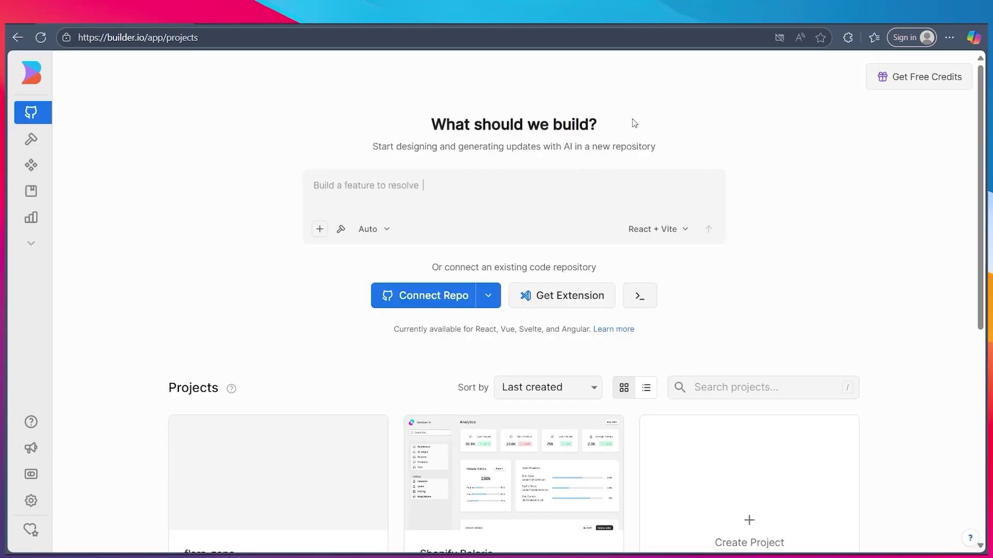